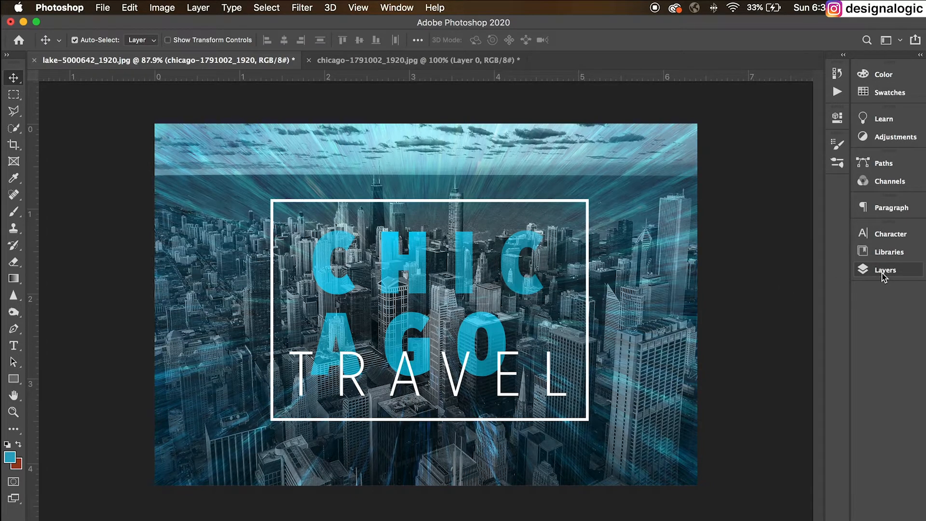
Step: Switch to the chicago-1791002_1920.jpg document and hide its background-3581188_1920 layer
click(395, 59)
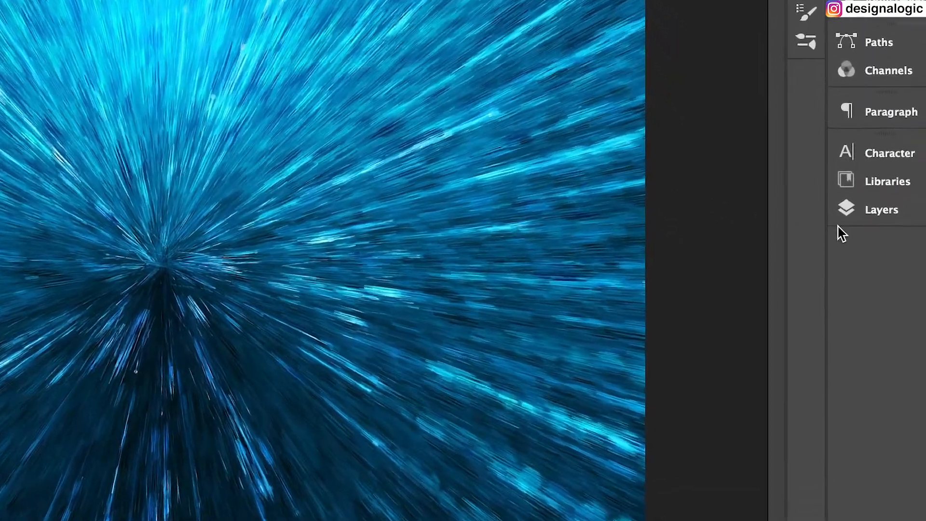
click(844, 216)
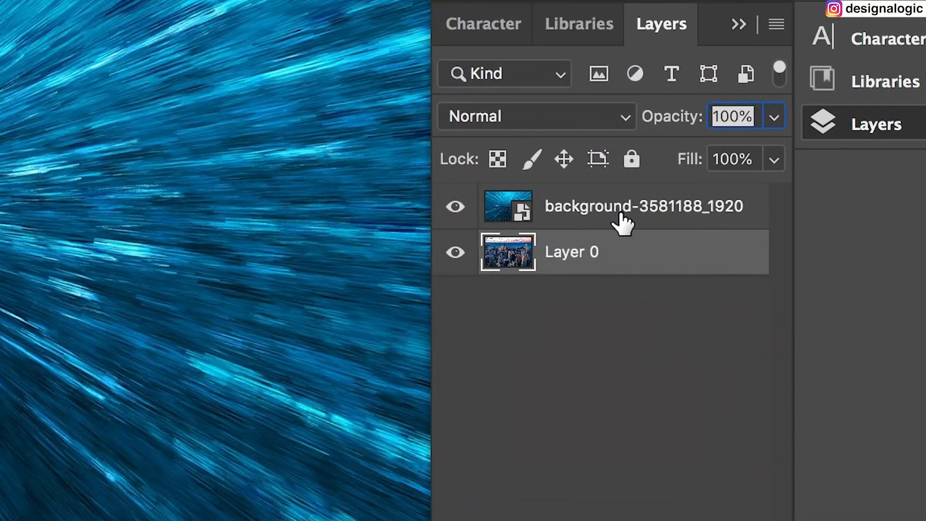
click(455, 207)
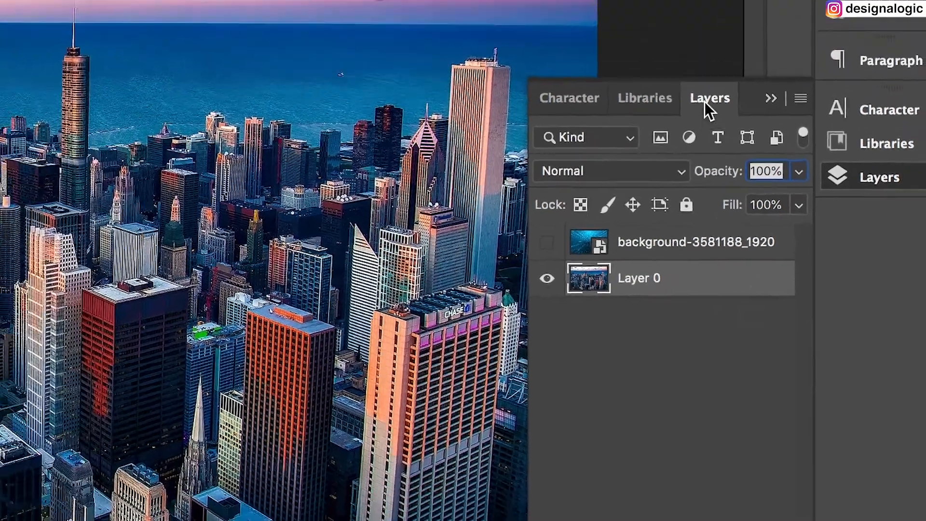
click(661, 33)
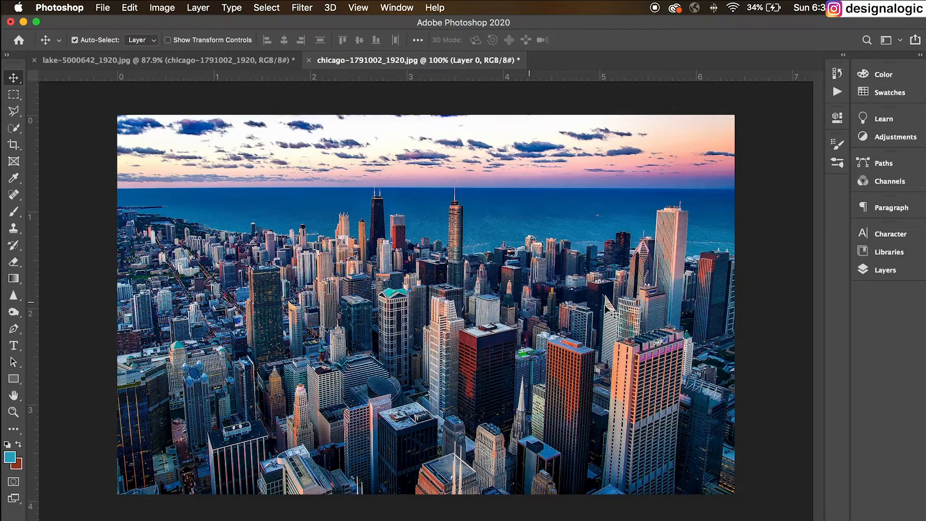
Step: Add a Black & White adjustment clipped to Layer 0, then show the background-3581188_1920 layer again
click(873, 274)
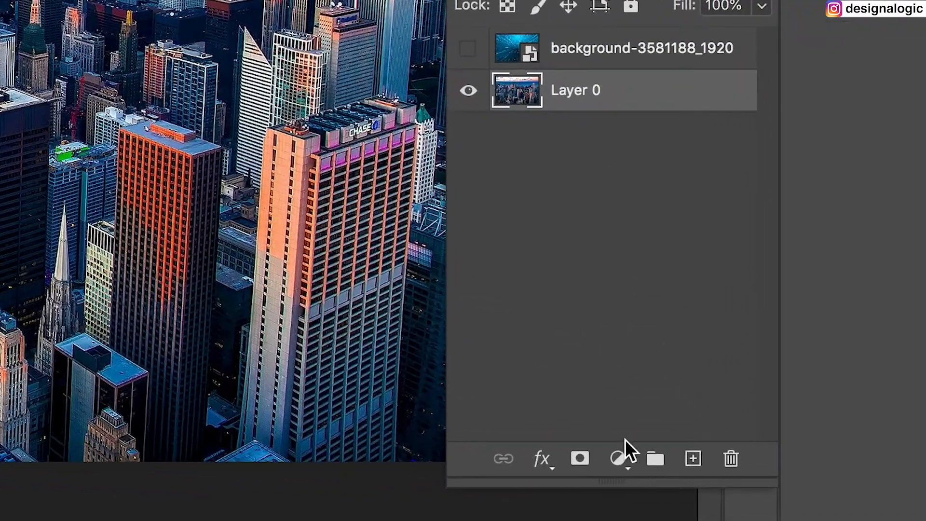
click(621, 458)
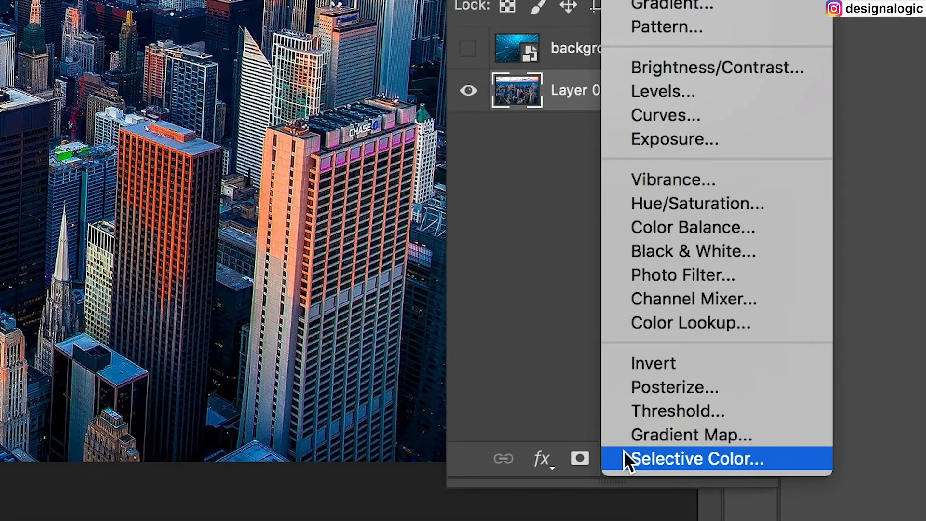
click(657, 252)
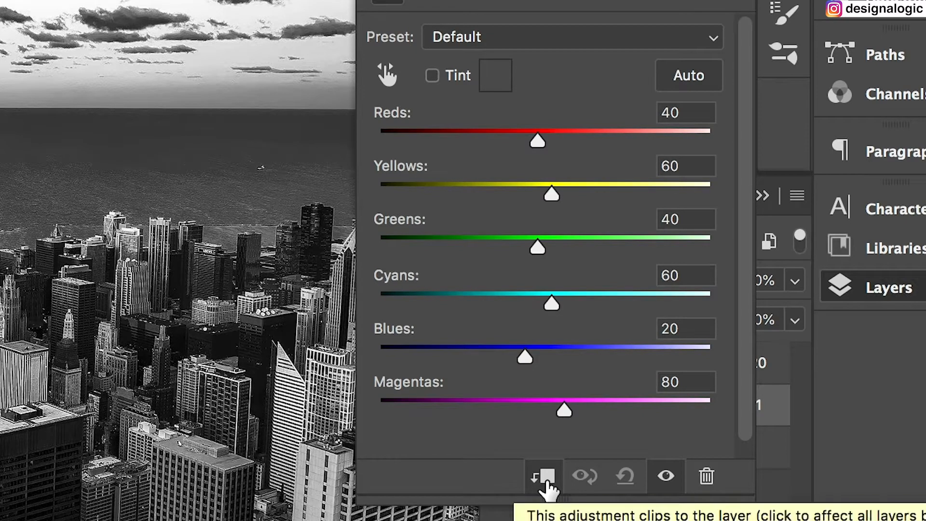
double_click(455, 1)
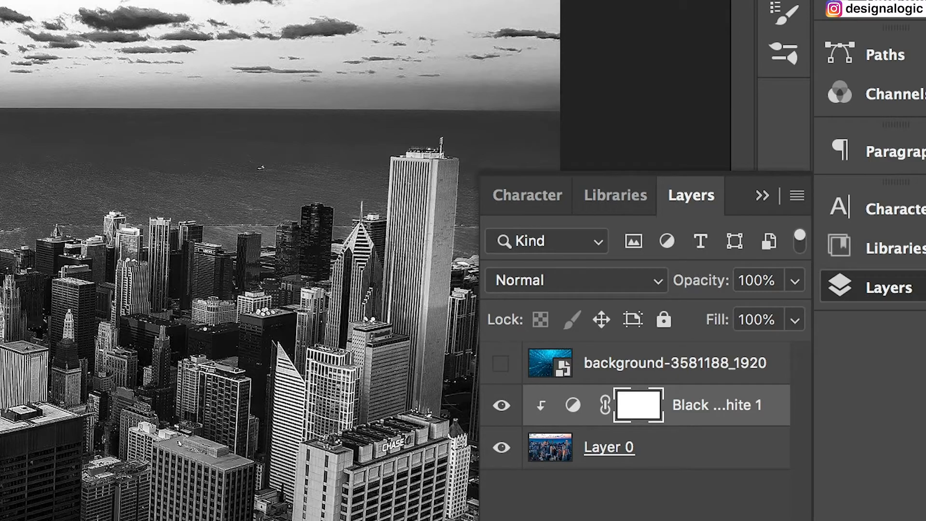
click(501, 363)
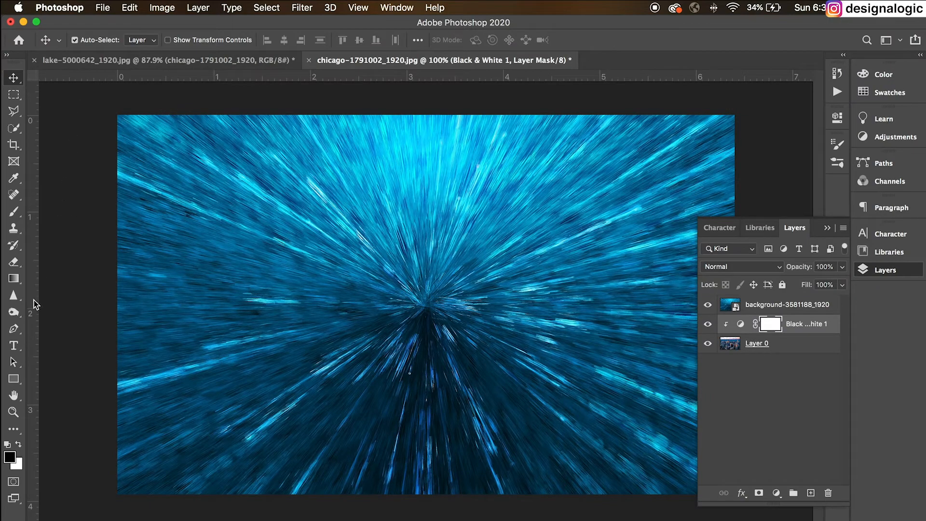
Step: Create a paragraph text box across the centre of the image, replace its placeholder with CHIVAGO and select the text
click(14, 345)
drag(288, 178, 590, 421)
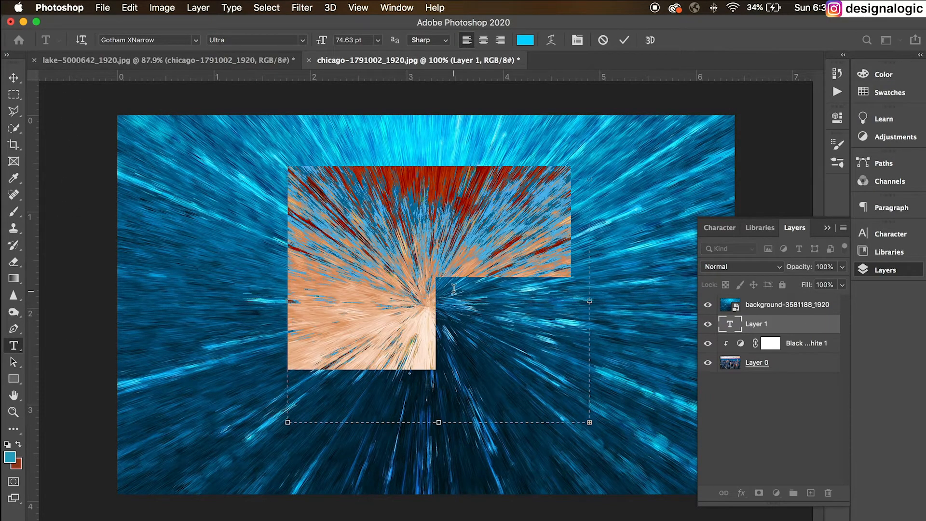
key(BackSpace)
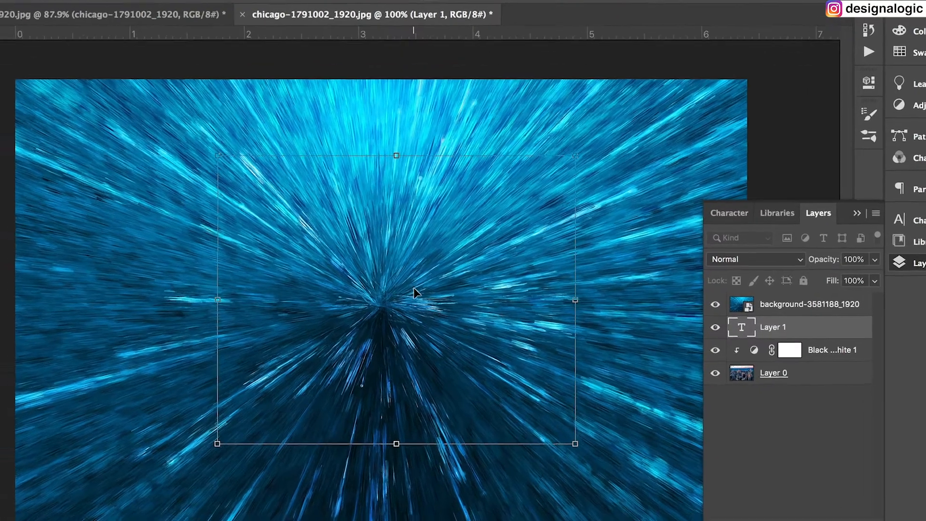
key(super+a)
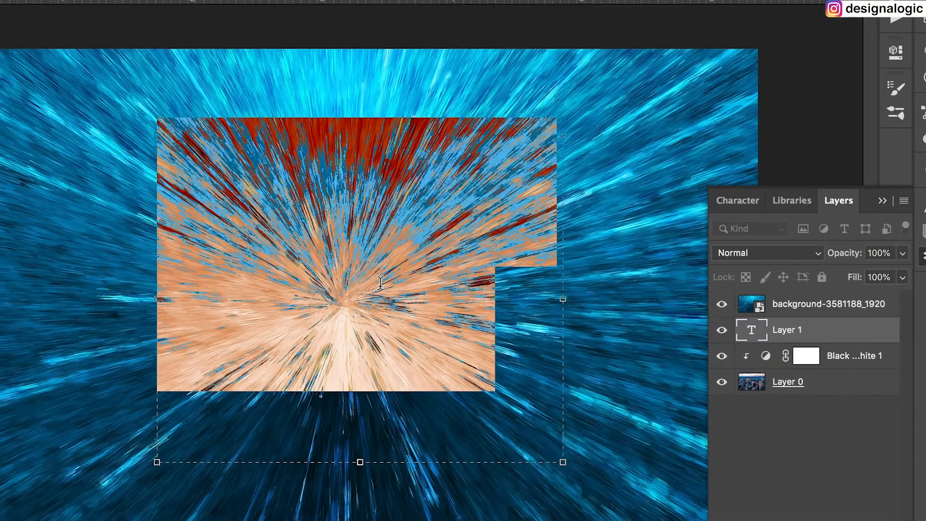
Step: Color the text with blue 017aa5 sampled from the light-streak image and move its layer above background-3581188_1920
click(627, 1)
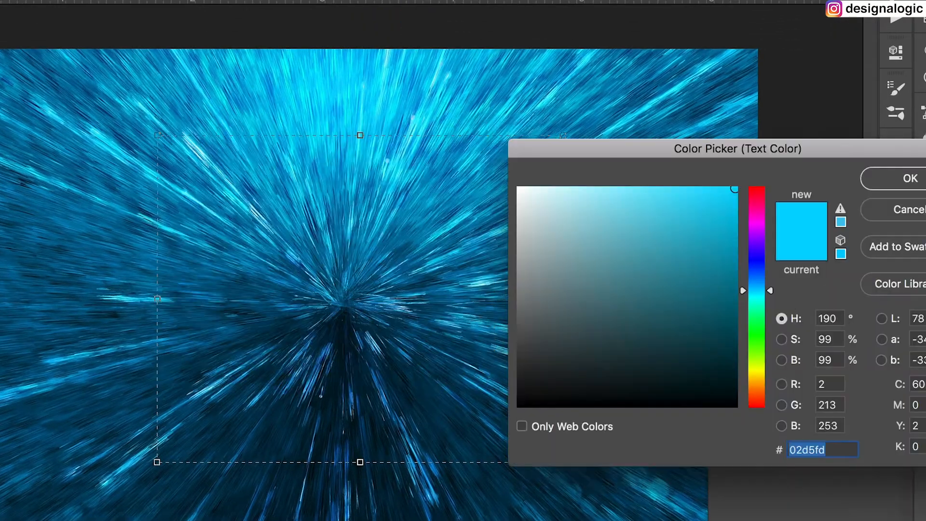
click(644, 68)
click(659, 62)
click(906, 179)
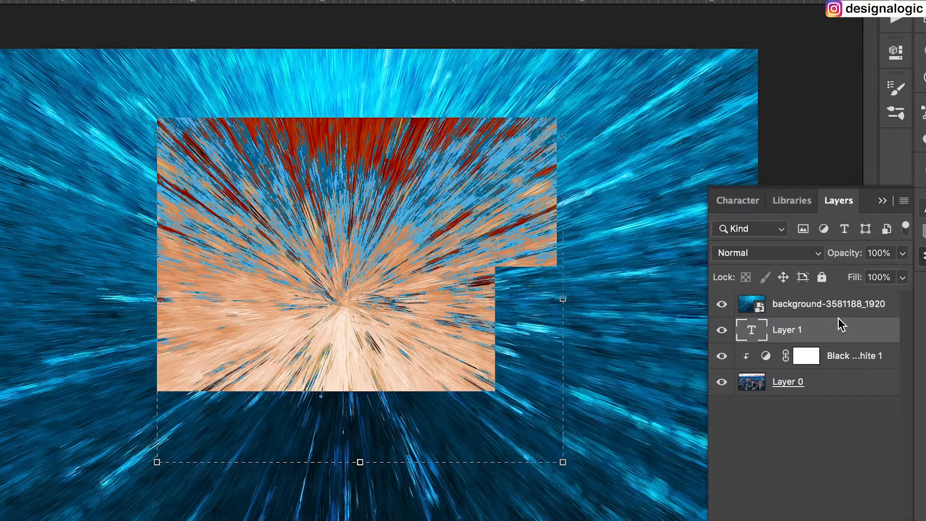
click(753, 1)
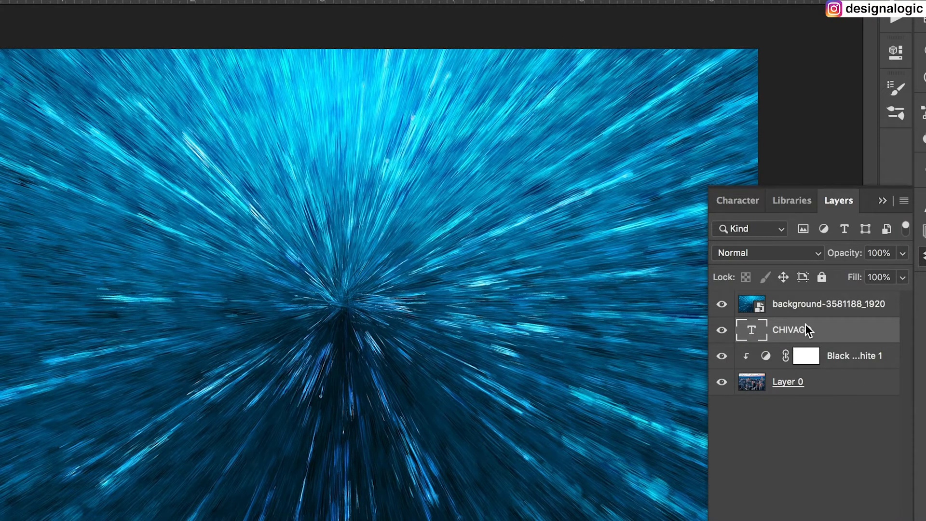
drag(786, 335, 786, 304)
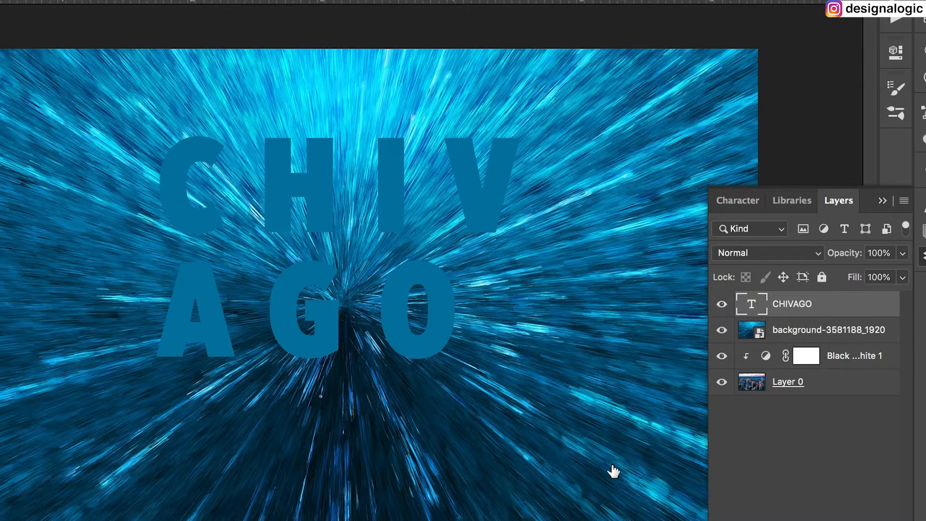
Step: Replace the wording of the text layer with CHICAGO
click(397, 217)
key(super+a)
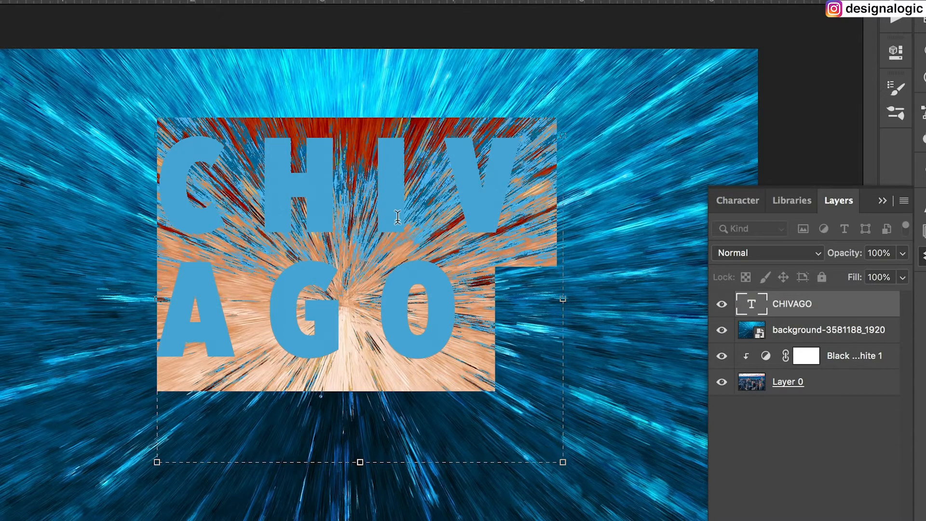
text(CHIC)
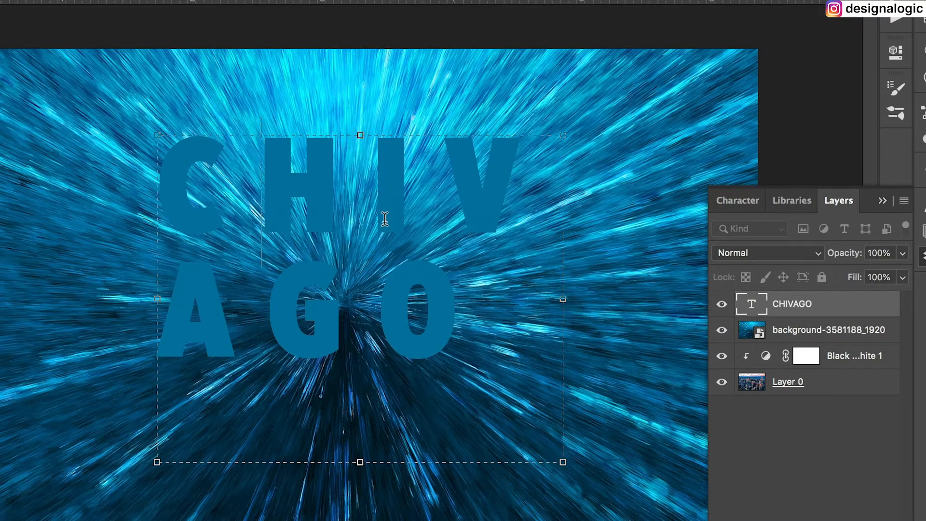
key(Return)
text(AG)
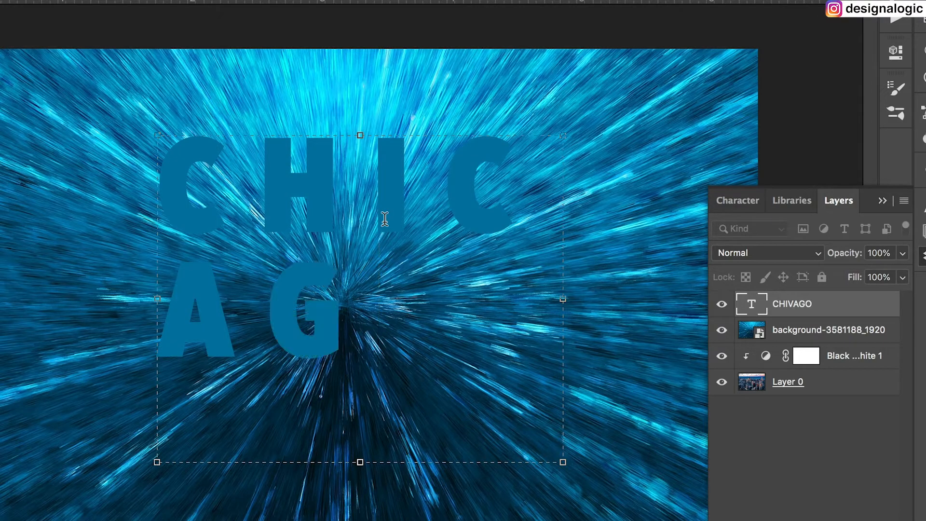
text(O)
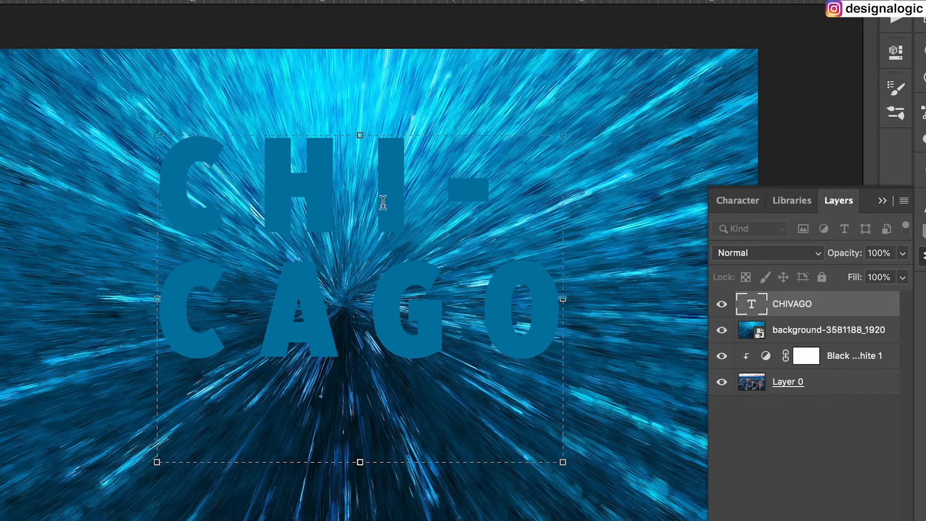
Step: Widen the text box on both sides and break the word into two lines, CHIC and AGO
drag(558, 298, 619, 297)
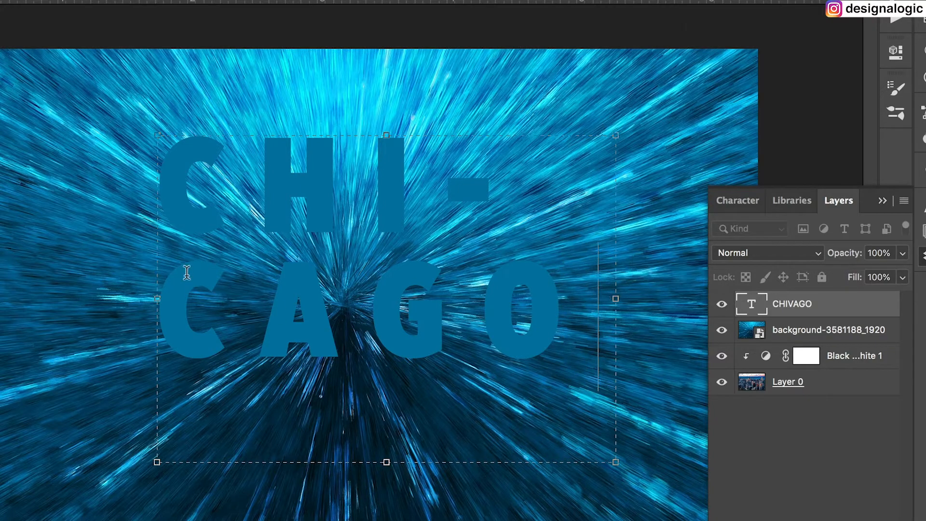
drag(153, 303, 103, 299)
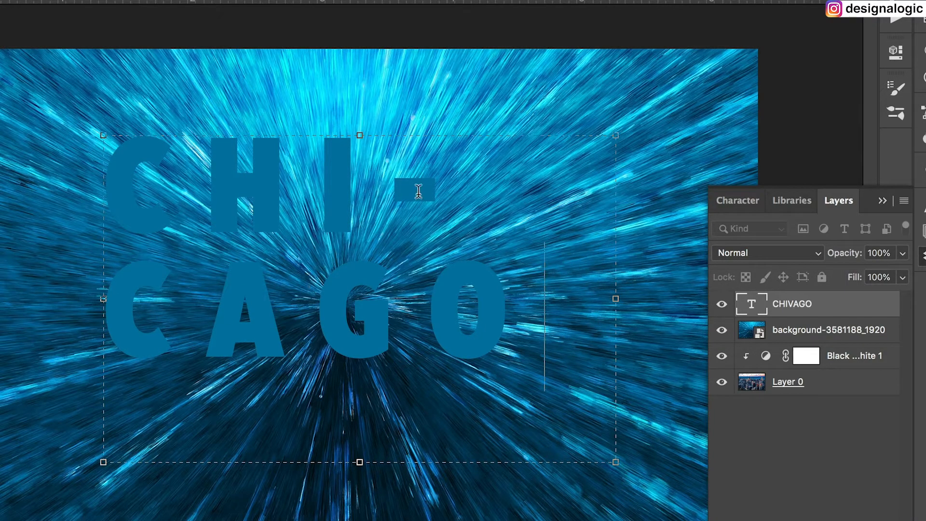
drag(617, 298, 667, 292)
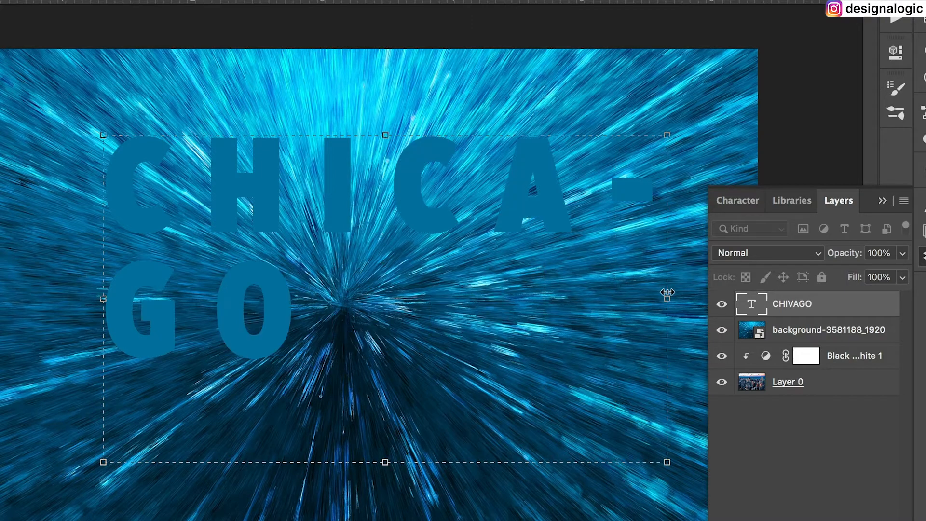
key(Return)
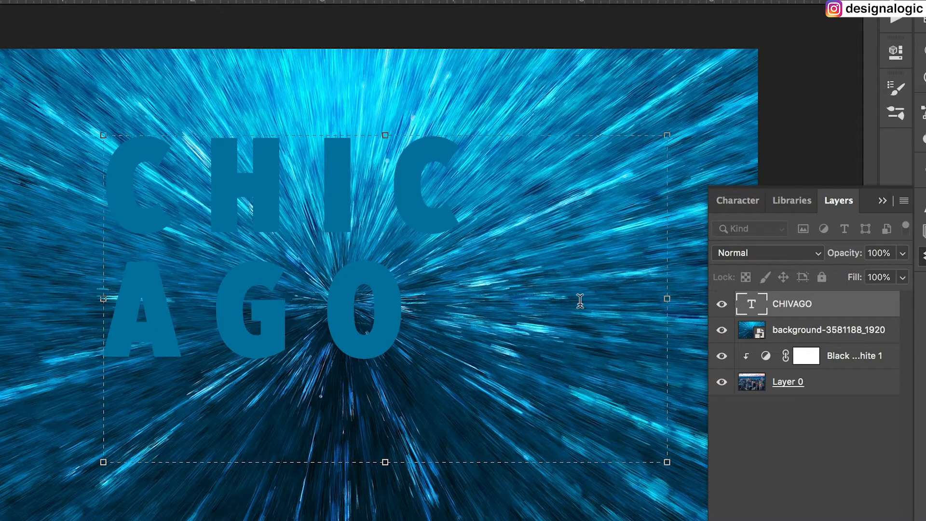
Step: Recolor all the CHICAGO text with bright blue 05c4ef sampled from the light-streak image and commit the text
key(super+a)
click(508, 1)
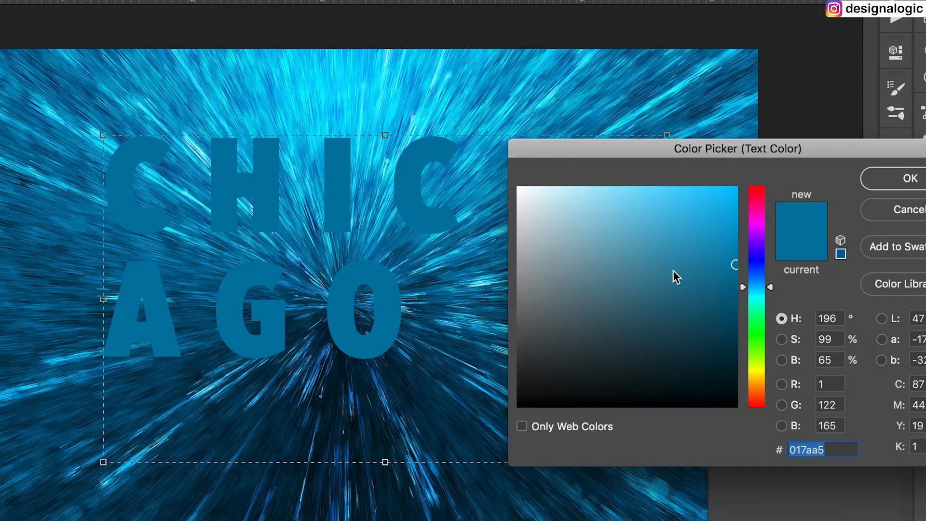
click(653, 80)
click(661, 77)
click(359, 103)
click(311, 87)
click(270, 82)
click(226, 79)
click(180, 80)
click(195, 82)
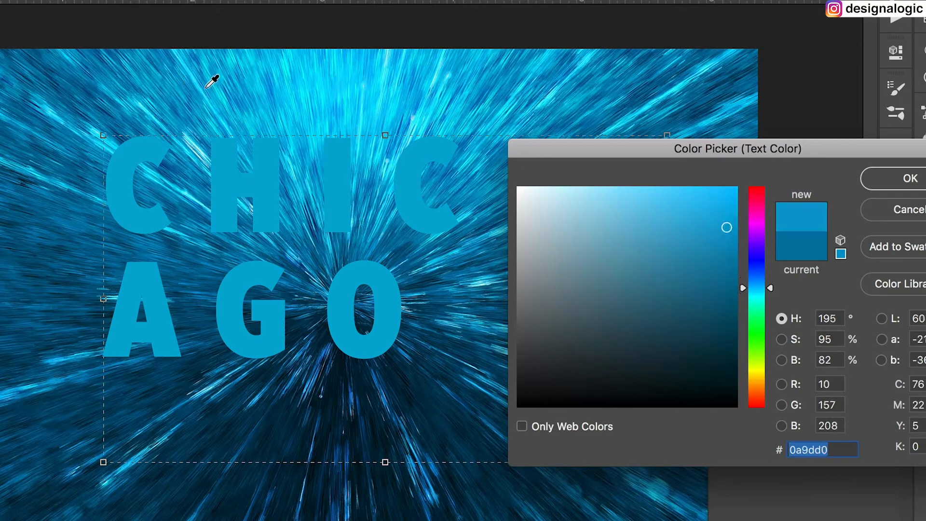
click(258, 95)
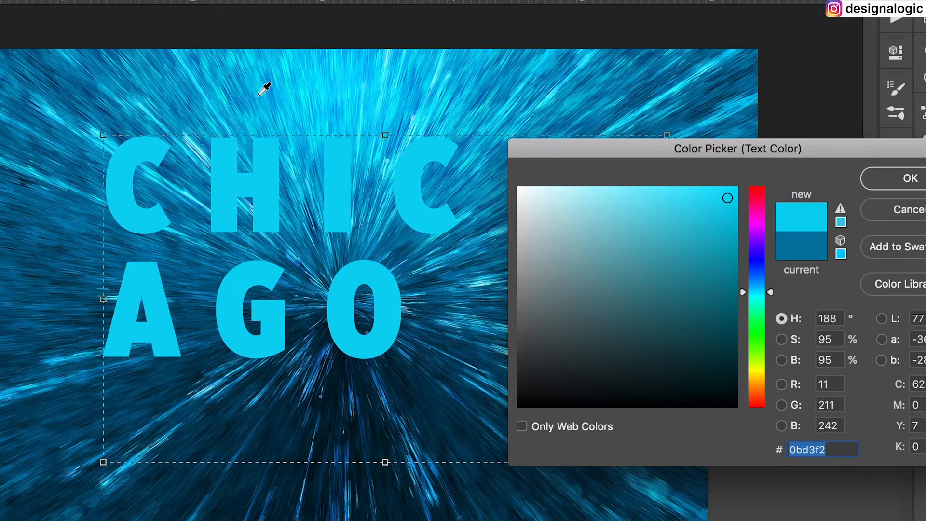
click(232, 98)
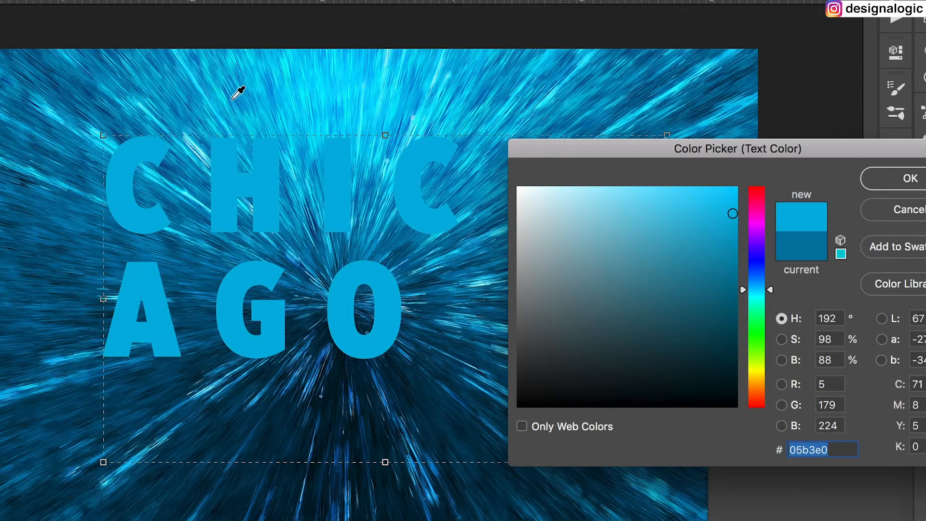
click(217, 100)
click(205, 100)
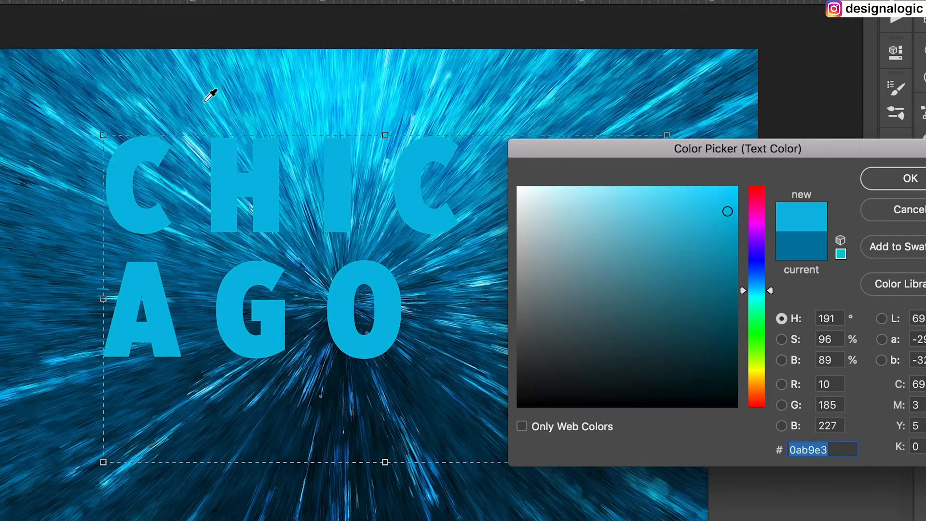
click(203, 103)
click(190, 101)
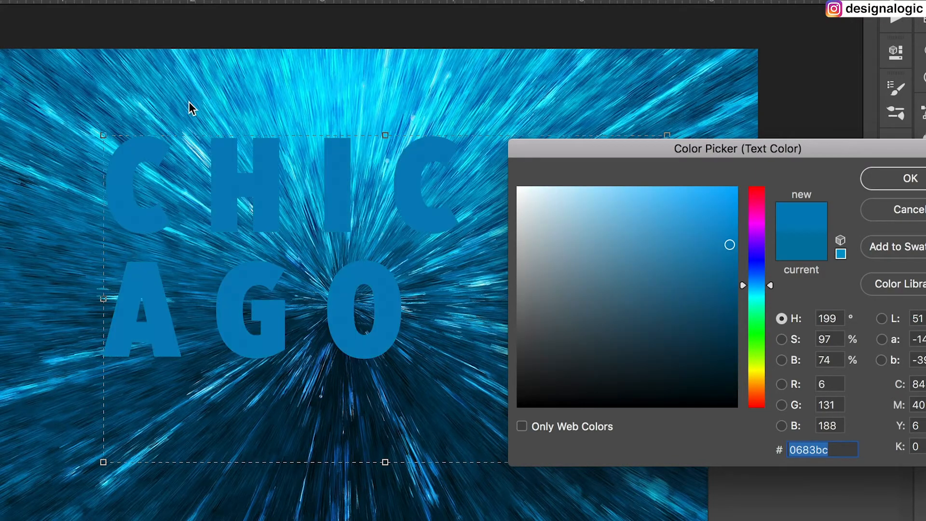
click(203, 94)
click(252, 121)
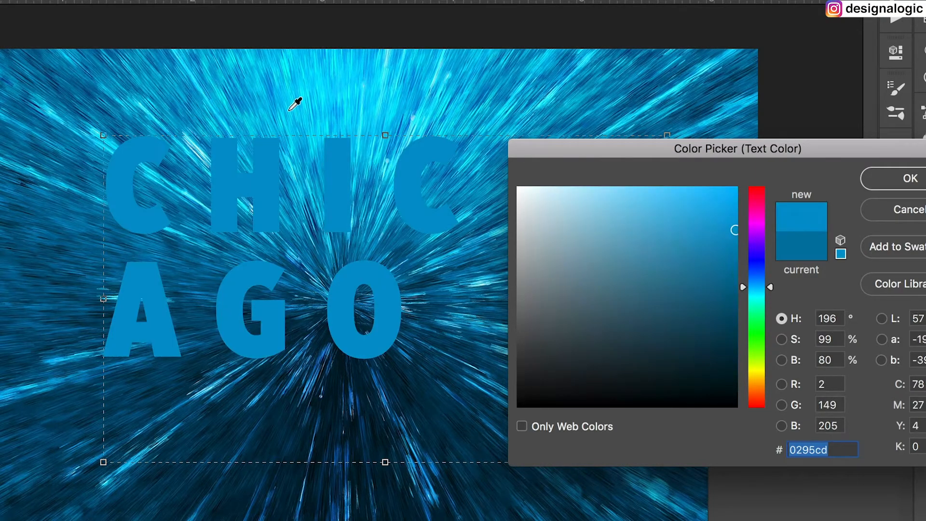
click(301, 102)
click(297, 110)
click(304, 106)
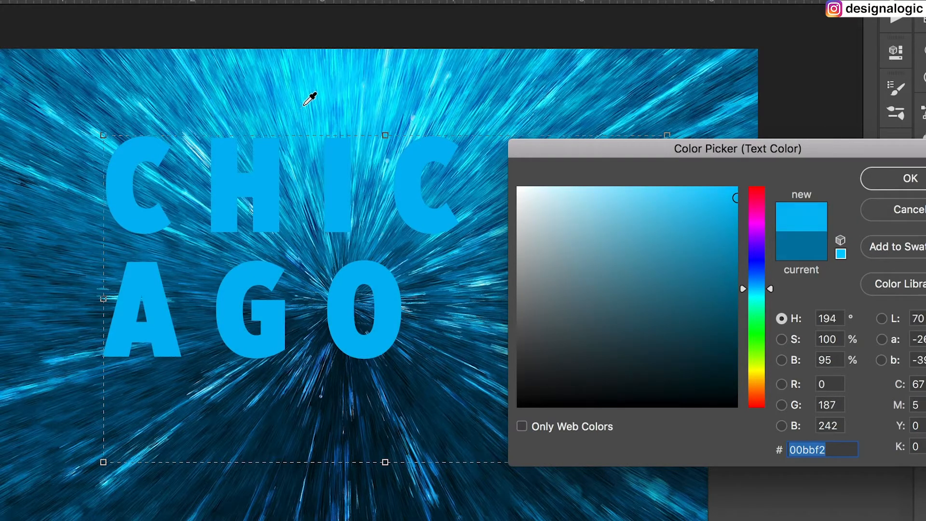
click(310, 99)
click(309, 101)
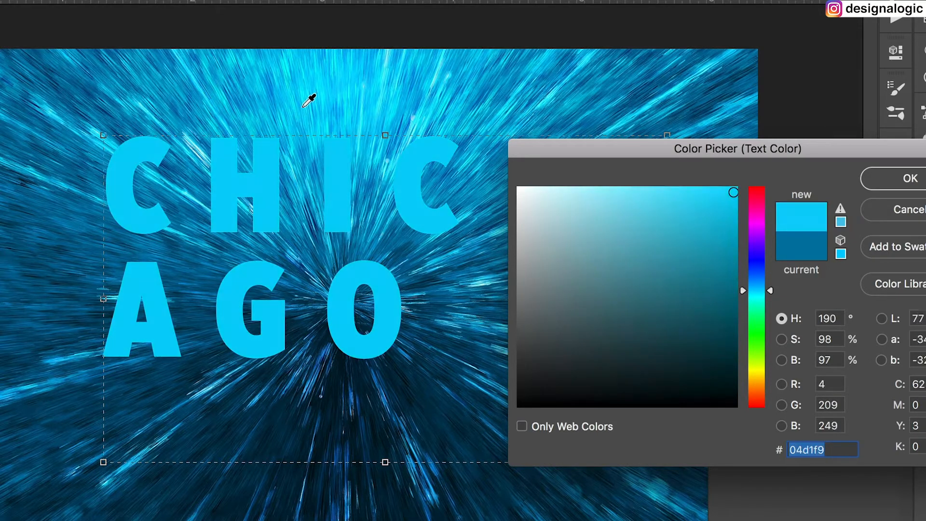
click(302, 107)
click(308, 100)
click(302, 104)
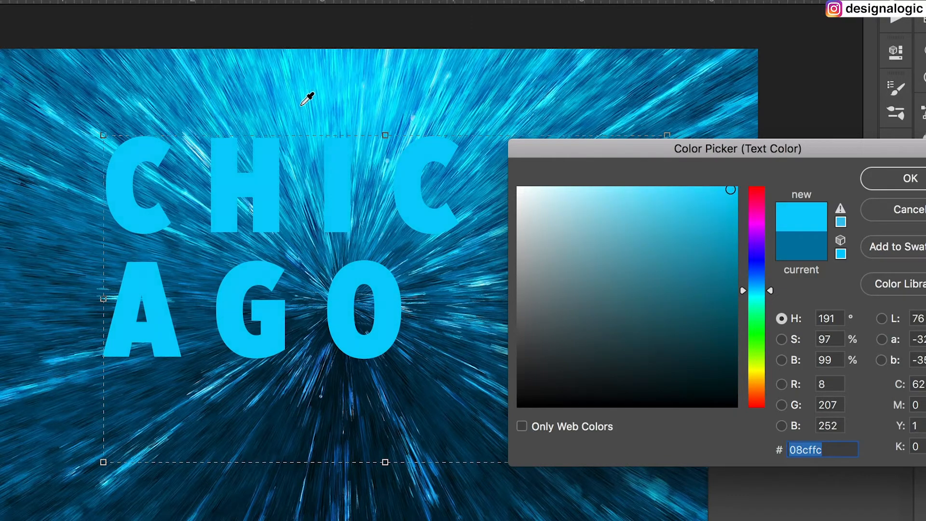
click(298, 102)
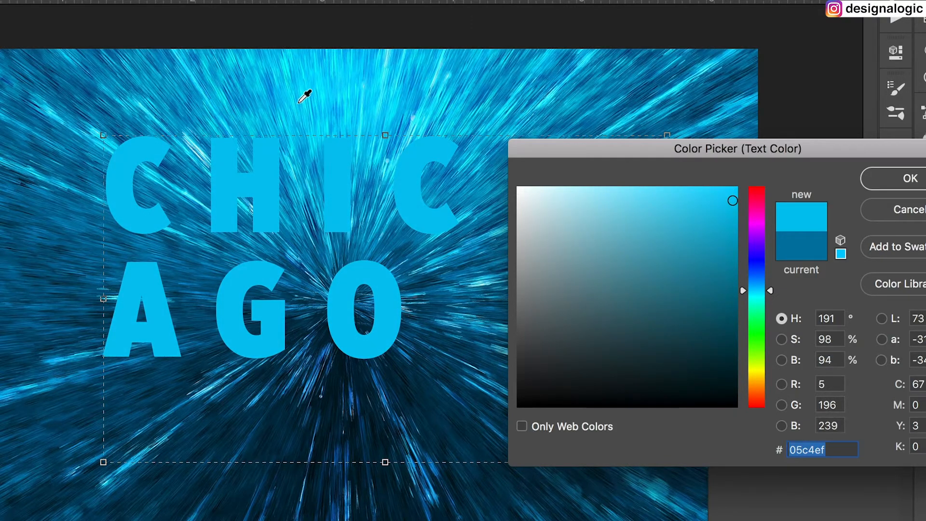
click(900, 185)
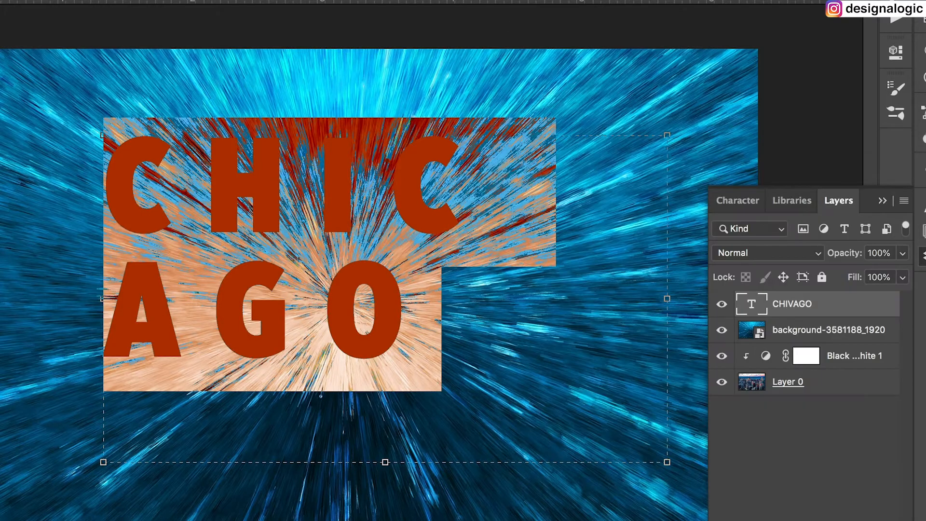
key(super+Return)
key(v)
mouse_move(520, 275)
mouse_down()
mouse_move(534, 270)
mouse_move(520, 274)
mouse_up()
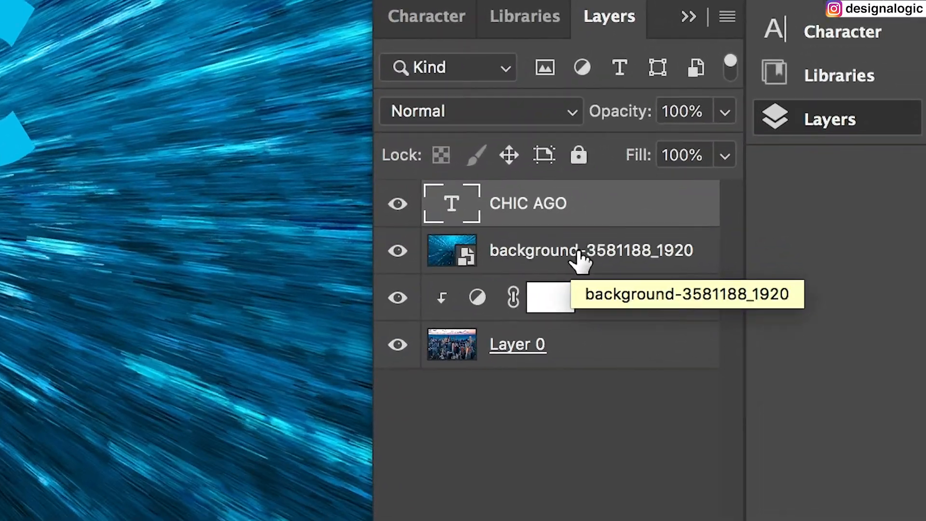
Step: Add a layer mask to background-3581188_1920 and paint it with a soft 500 px black brush at 26% opacity to reveal the city
click(580, 260)
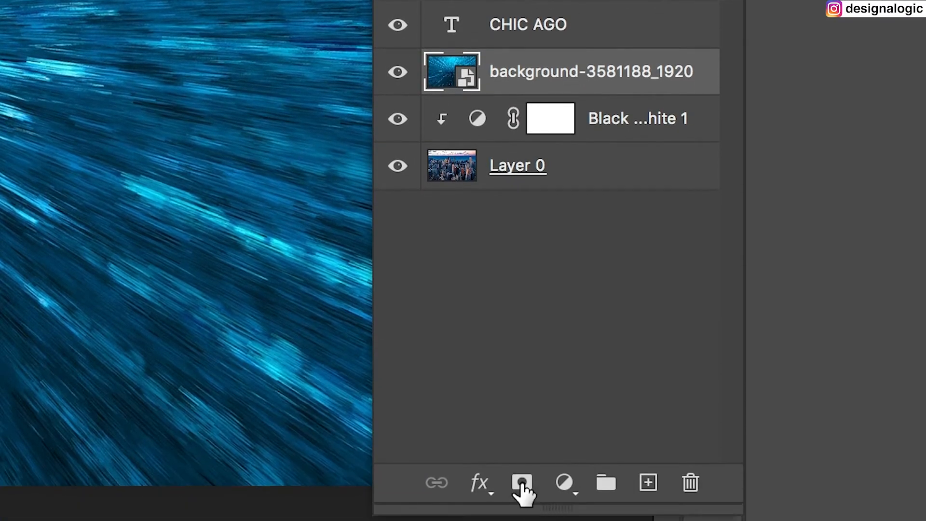
click(521, 483)
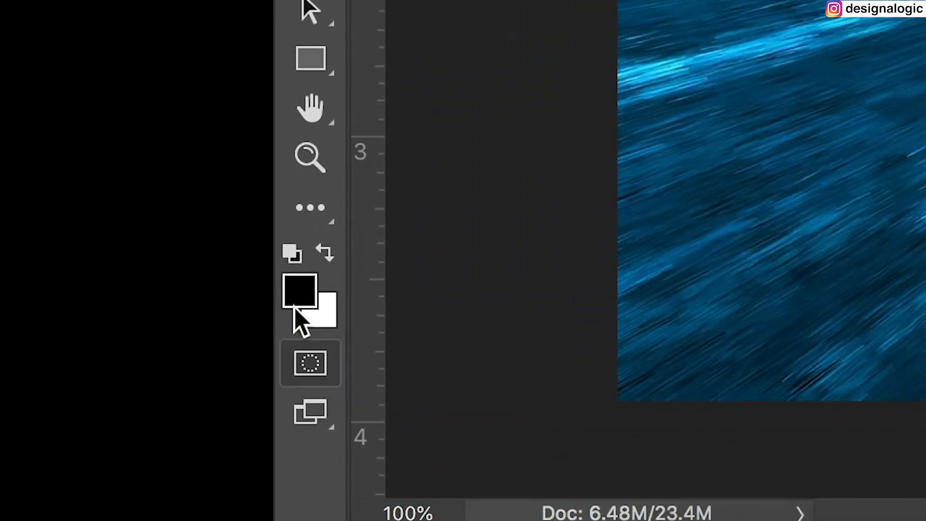
click(295, 311)
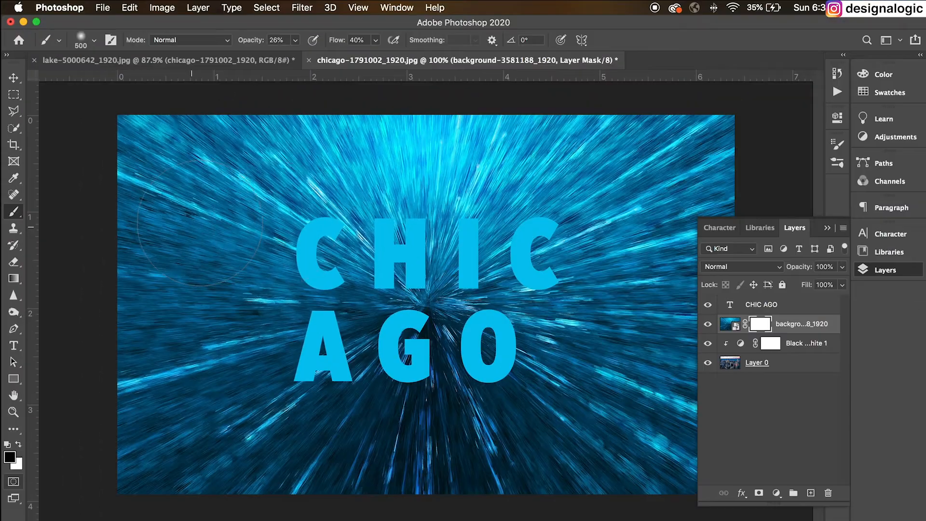
mouse_move(129, 244)
mouse_down()
mouse_move(378, 169)
mouse_move(477, 212)
mouse_move(690, 256)
mouse_move(541, 438)
mouse_move(808, 489)
mouse_move(2, 439)
mouse_move(103, 308)
mouse_move(347, 497)
mouse_move(54, 137)
mouse_move(635, 165)
mouse_move(735, 207)
mouse_move(556, 404)
mouse_move(704, 463)
mouse_move(144, 470)
mouse_move(88, 453)
mouse_move(648, 235)
mouse_up()
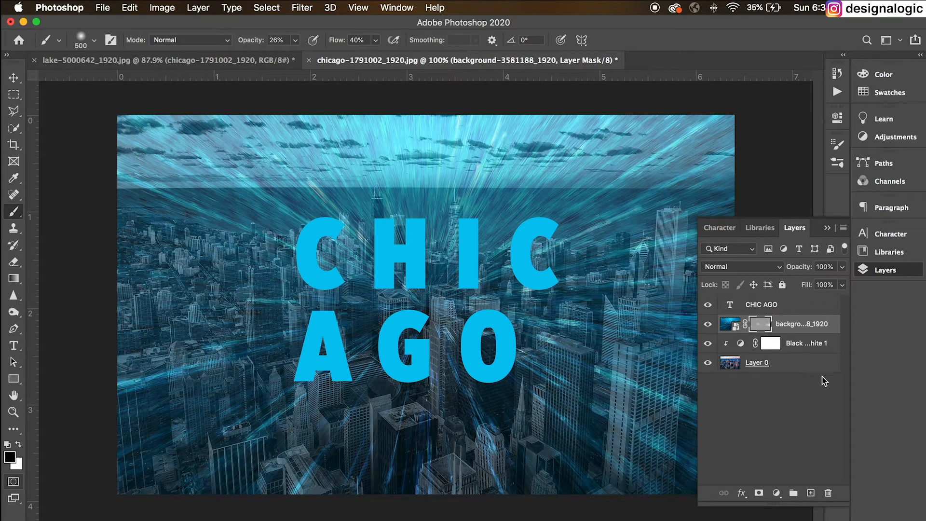
Step: Add a layer mask to the CHIC AGO text and brush black over the letters to partly fade them into the city
click(764, 307)
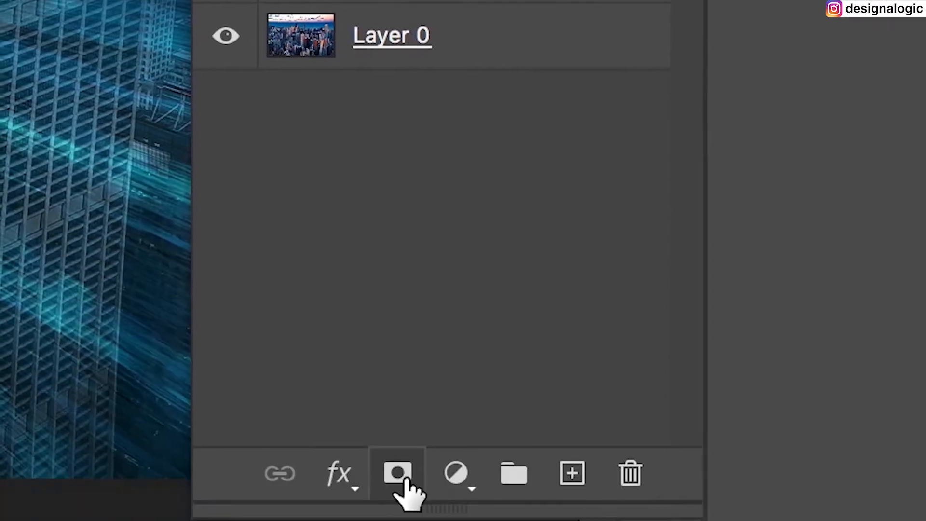
click(409, 412)
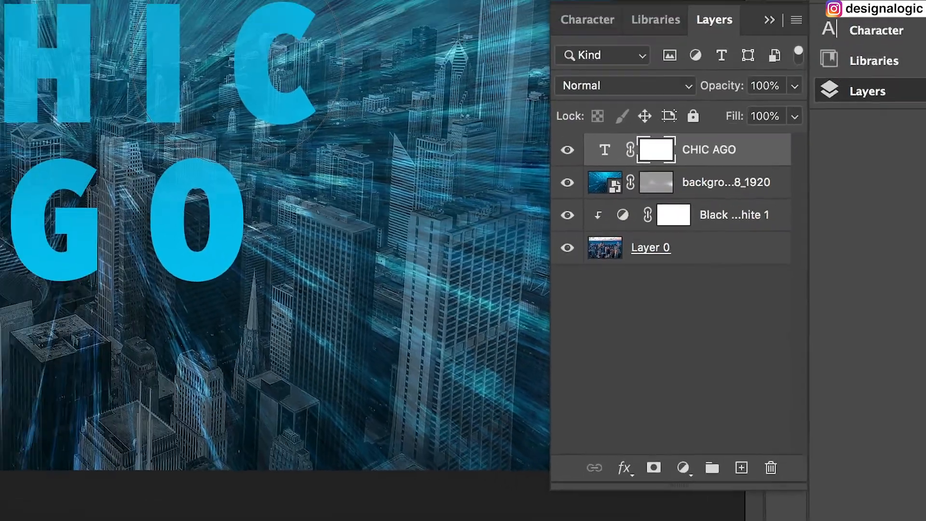
mouse_move(535, 256)
mouse_down()
mouse_move(358, 368)
mouse_move(475, 365)
mouse_up()
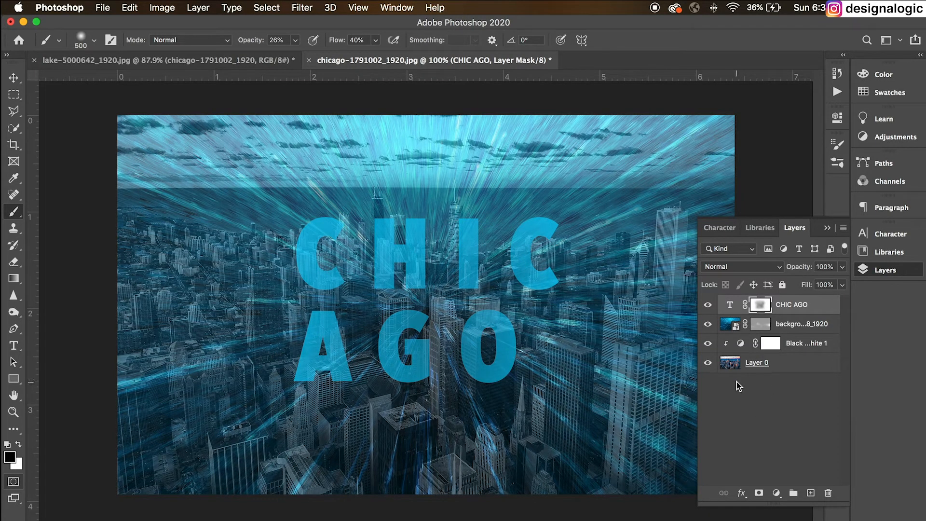
key(v)
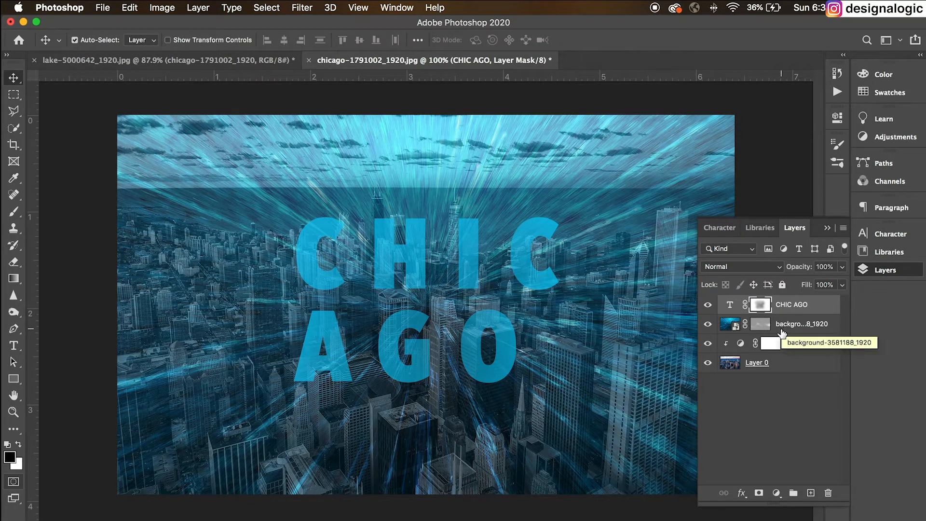
Step: Draw an unfilled rectangle about 1066 by 750 px around the CHICAGO lettering and give it a 7.41 px white stroke
click(14, 378)
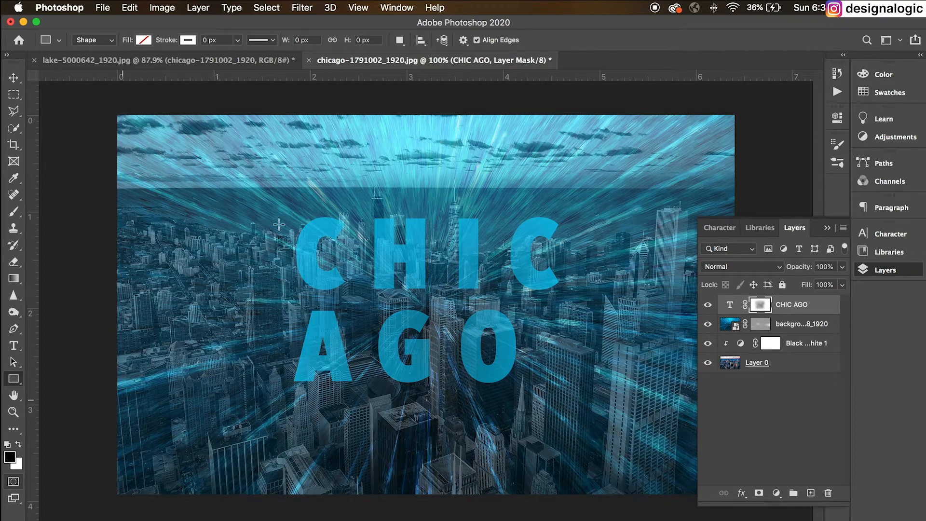
drag(256, 189, 599, 432)
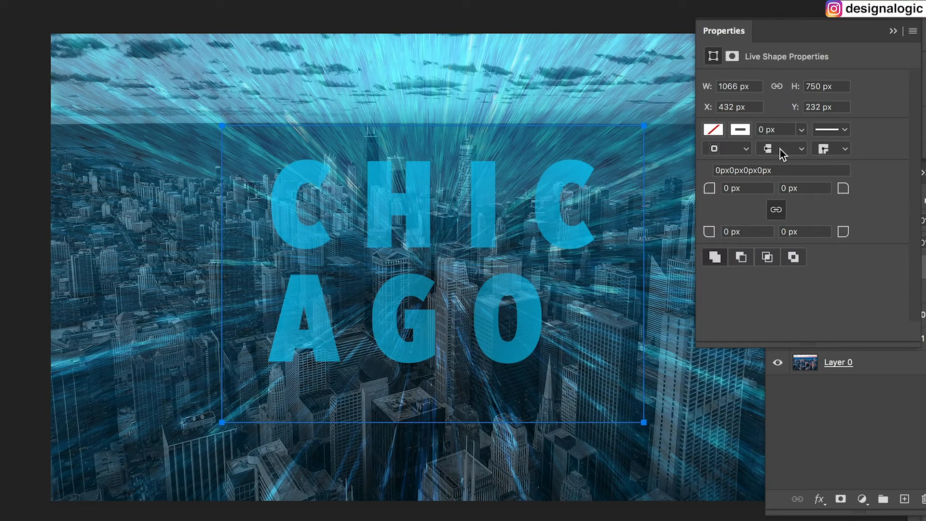
click(801, 133)
drag(804, 151, 814, 149)
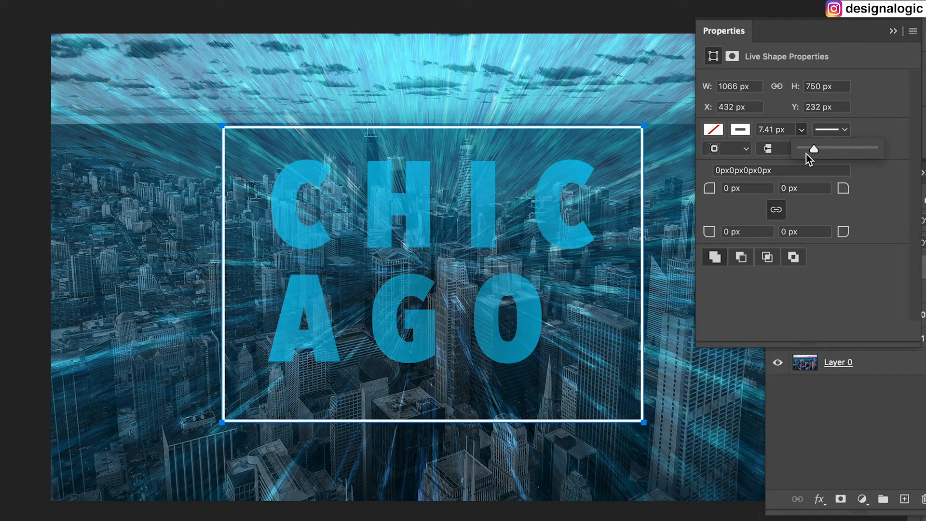
click(730, 33)
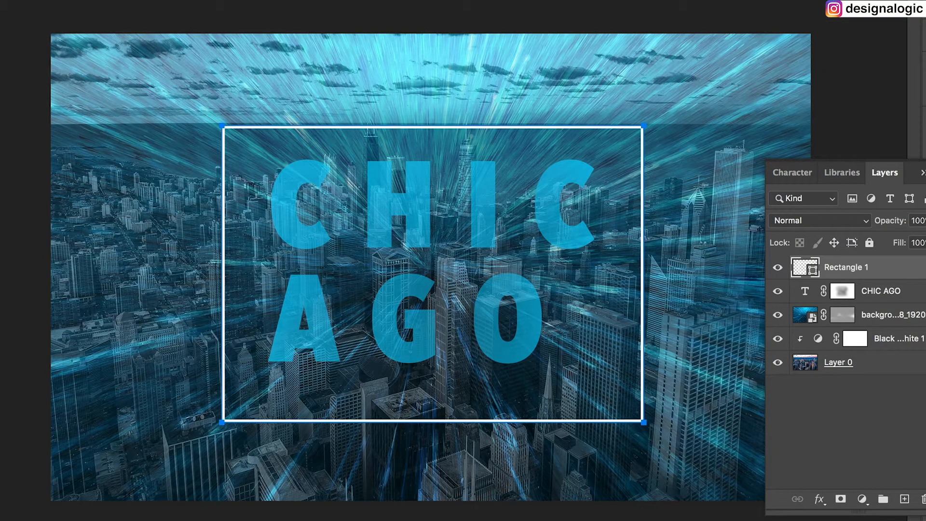
Step: Create a paragraph text box across the middle of the image reading TRAVEL and color the text white
drag(126, 215, 660, 400)
text(TRAVEL)
key(ctrl+a)
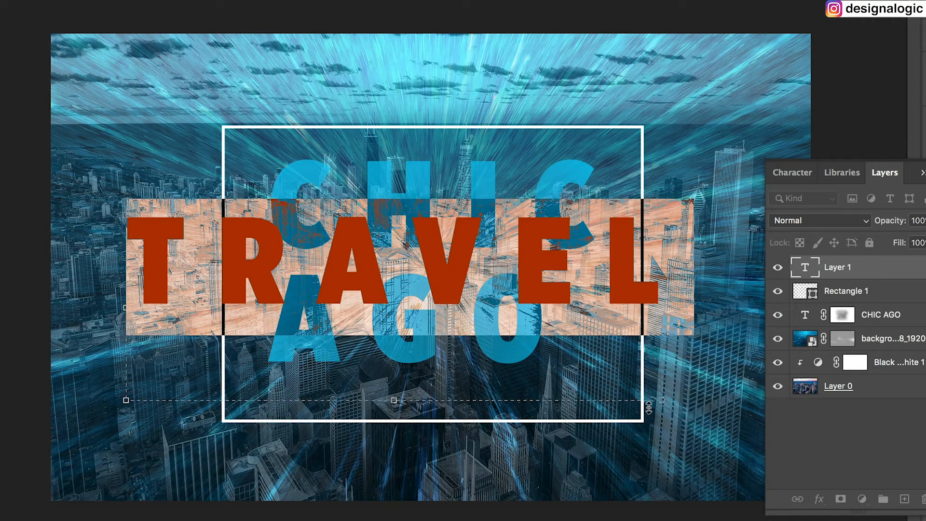
click(554, 1)
drag(738, 245, 340, 55)
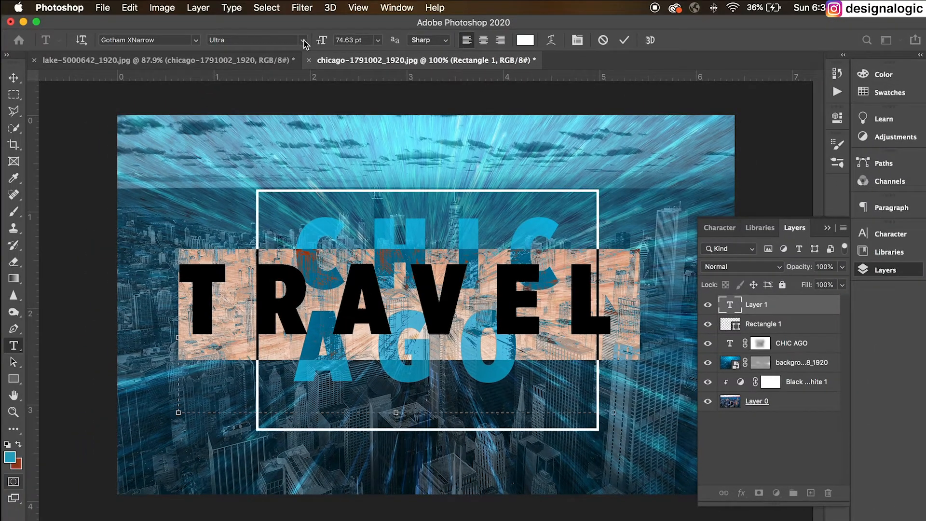
Step: Set the TRAVEL text's font style to Light and commit the text
click(303, 40)
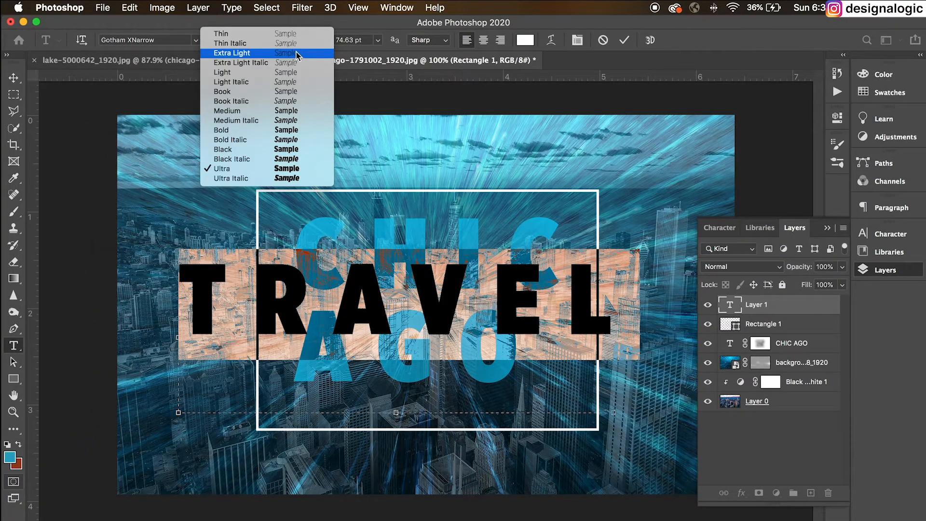
click(237, 72)
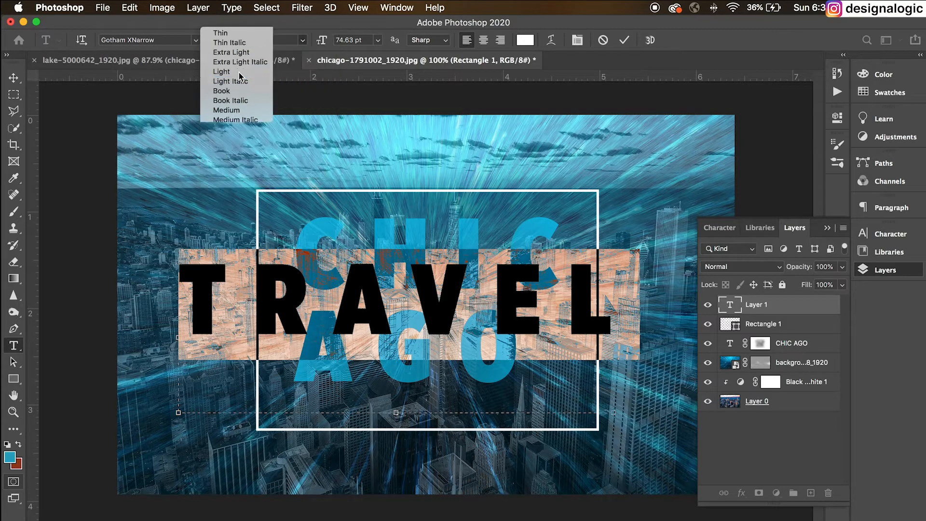
click(625, 41)
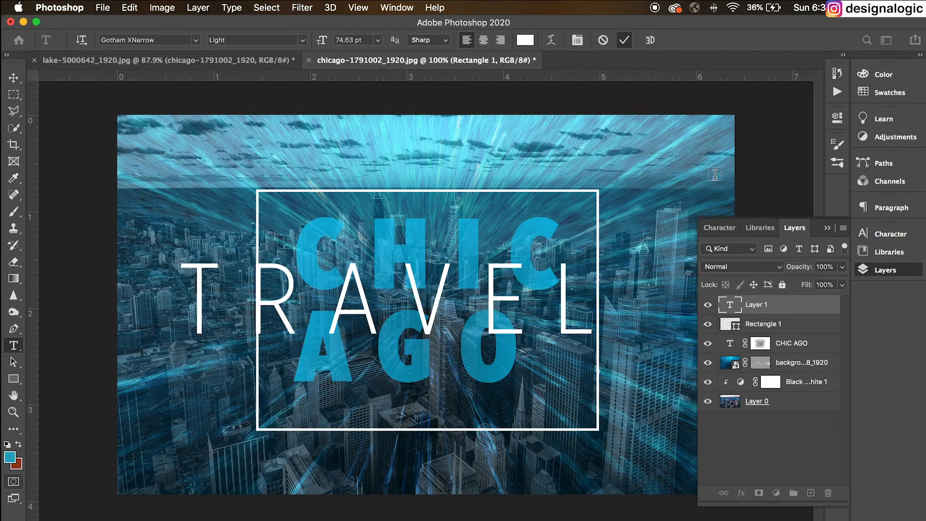
Step: Scale the TRAVEL text down to about 40 pt and move it to the lower part of the white frame
click(14, 94)
click(13, 79)
key(super+t)
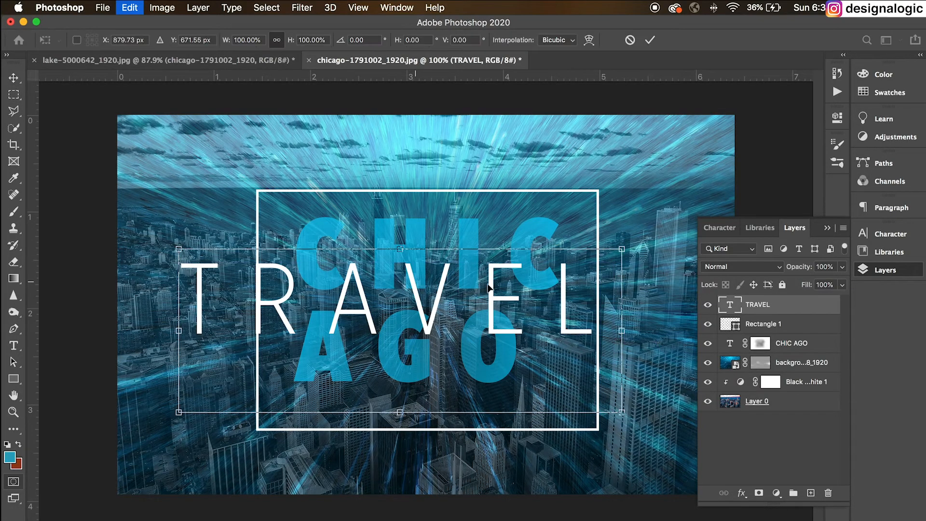
drag(399, 247, 408, 338)
drag(415, 372, 442, 397)
key(Return)
Step: Widen the TRAVEL text box to both sides of the white frame and center-align its text
key(t)
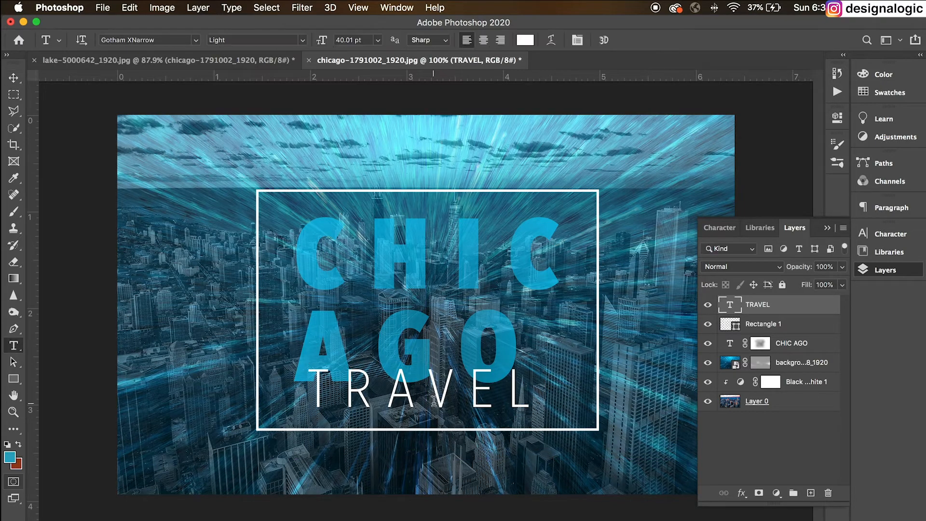
double_click(441, 397)
drag(539, 404, 598, 410)
drag(306, 409, 256, 412)
key(super+a)
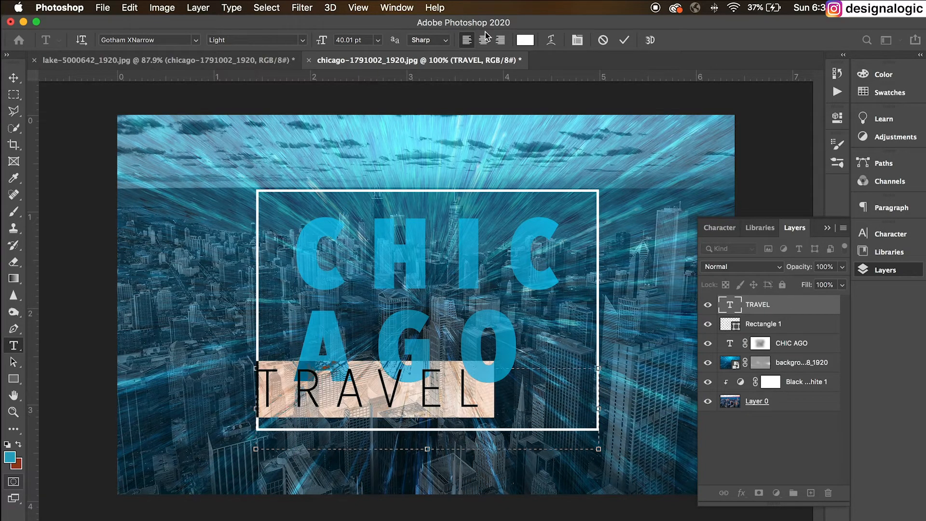
click(483, 40)
Step: Set the TRAVEL text's leading to 38 pt and its tracking to 340
click(762, 230)
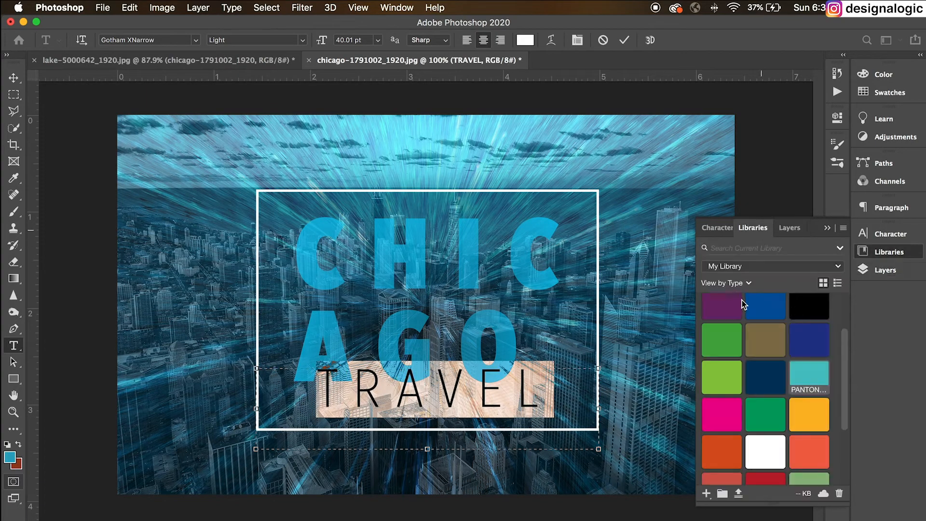
click(719, 228)
click(826, 268)
text(38)
click(821, 279)
text(340)
key(Return)
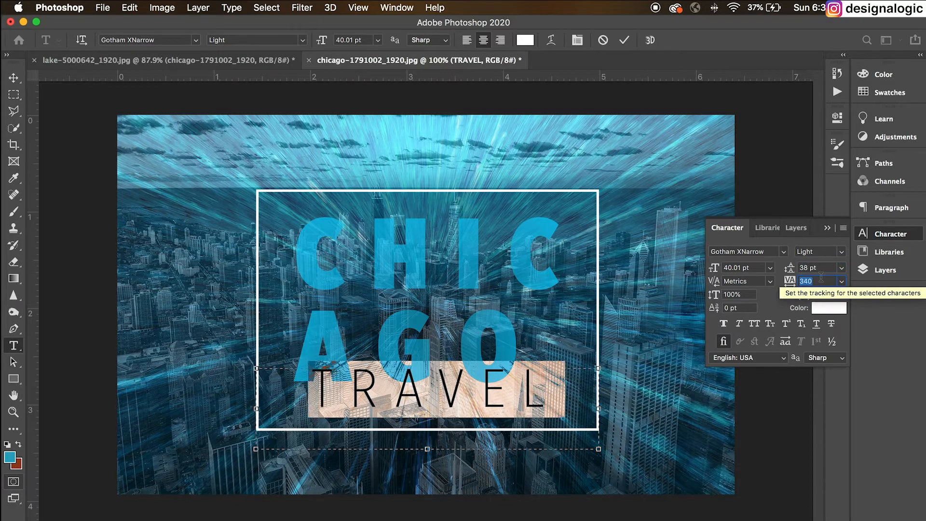
Step: Increase the TRAVEL text's tracking to 600, commit the text and move it slightly upward within the white frame
key(Up)
key(Up)
key(Up)
key(Up)
key(Up)
key(Up)
key(Up)
key(Up)
key(Up)
key(Up)
key(Up)
key(Up)
key(Up)
key(Up)
key(Up)
key(Up)
key(Up)
key(Up)
key(Up)
key(Down)
key(Down)
key(Down)
key(Up)
key(Up)
key(Up)
key(Up)
key(Up)
key(Up)
key(Up)
key(Up)
key(Up)
key(Up)
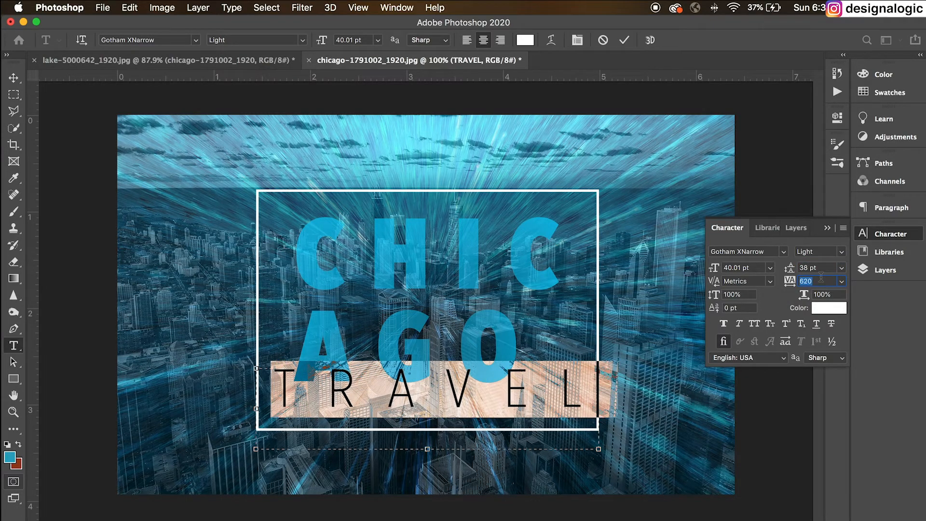
click(624, 40)
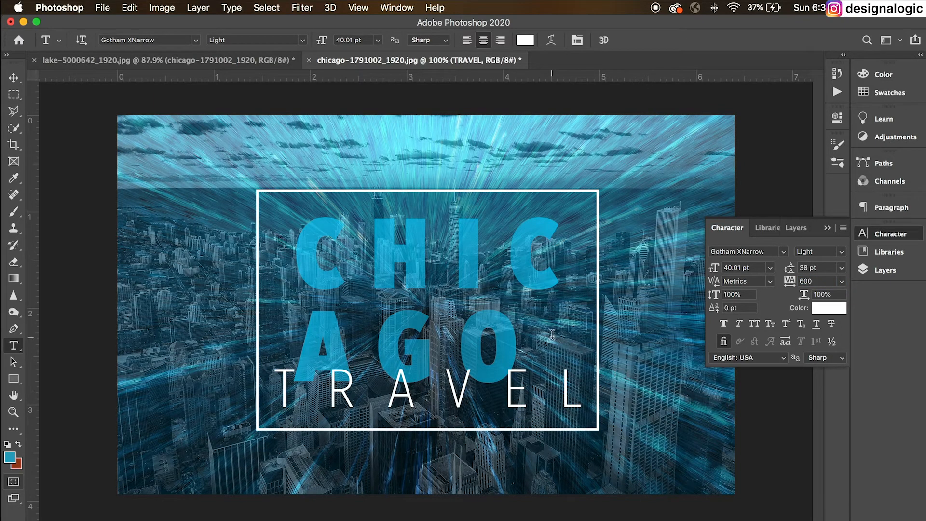
key(v)
drag(462, 402, 462, 391)
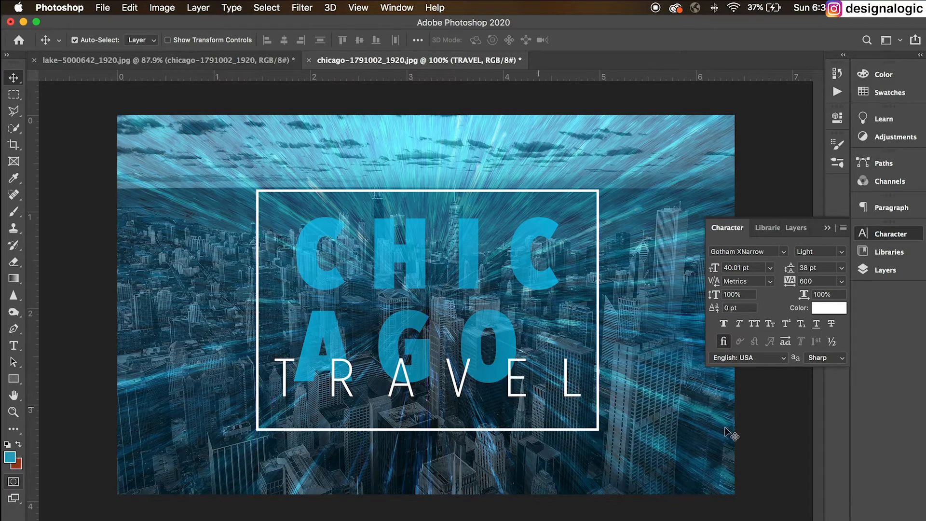
Step: Transform the white frame to raise it slightly and extend its right side a little
click(598, 429)
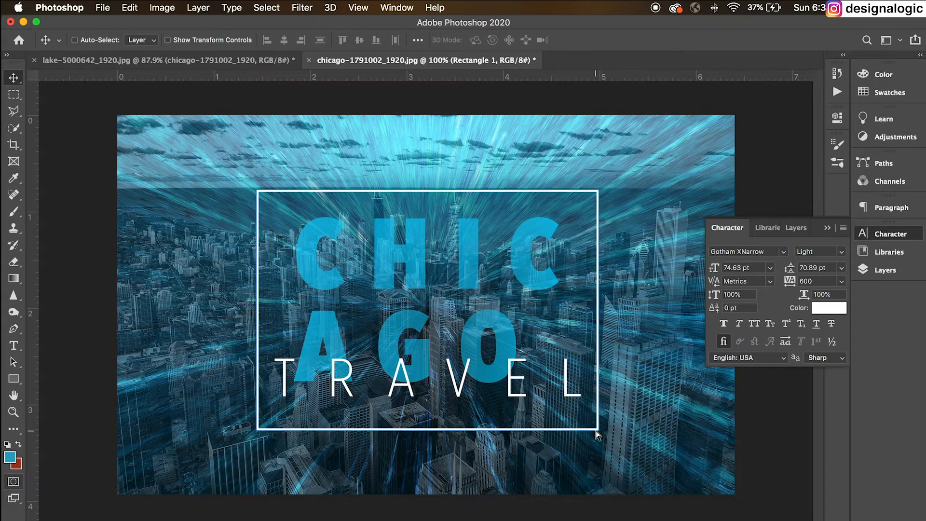
key(super+t)
drag(428, 430, 436, 402)
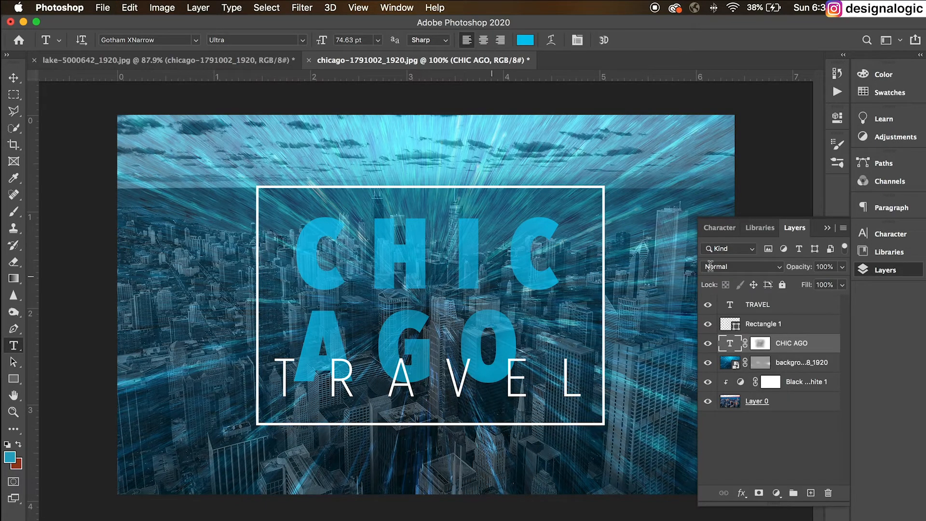
Step: Paint black with a 500 px brush on the light-streak layer's mask to fade the streaks over the city
click(760, 365)
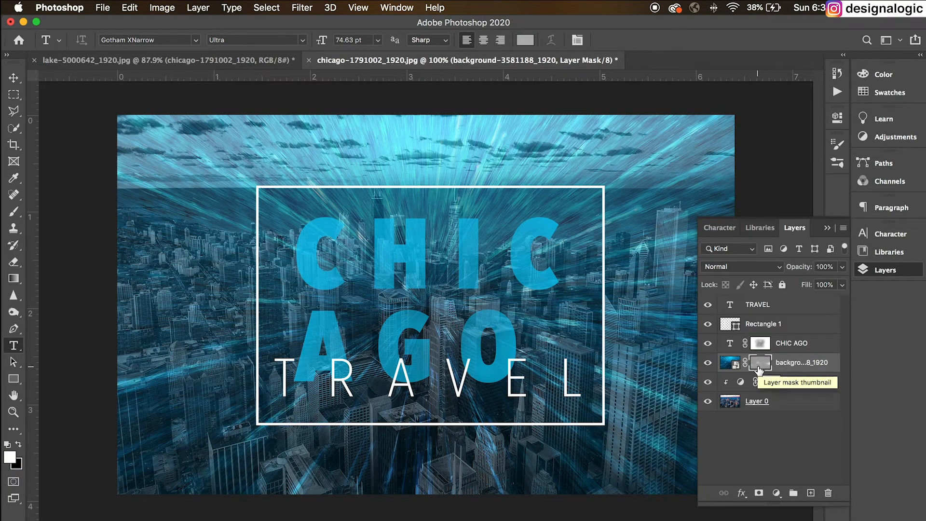
click(16, 213)
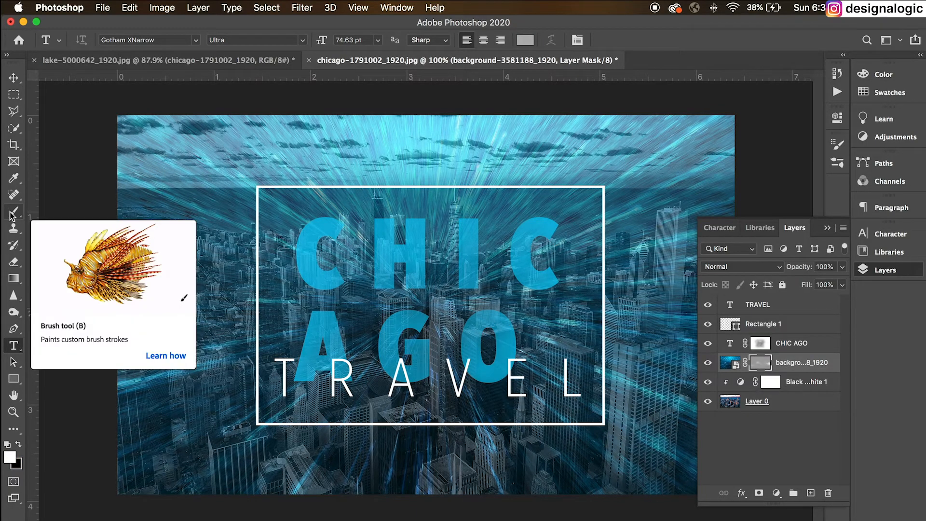
click(19, 443)
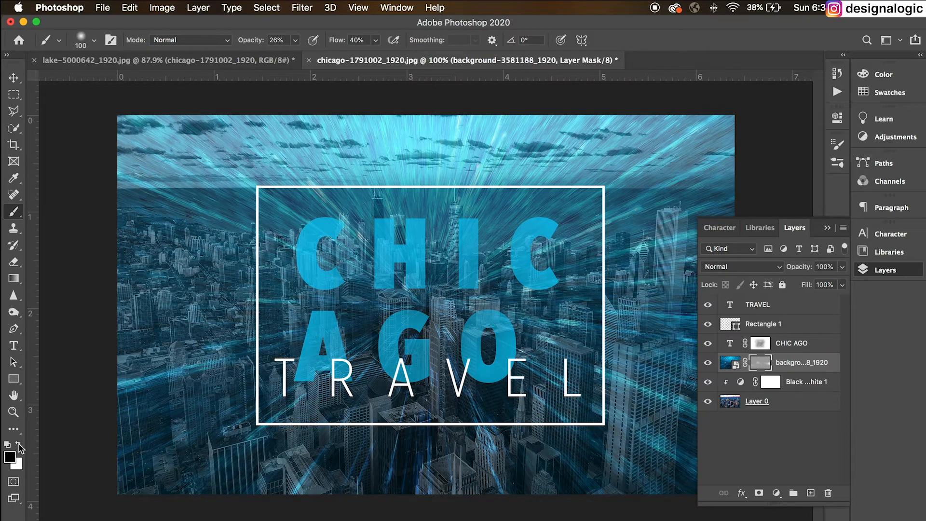
key(bracketright)
key(bracketright)
key(bracketright)
key(bracketright)
key(bracketright)
key(bracketright)
key(bracketright)
key(bracketright)
mouse_move(566, 153)
mouse_down()
mouse_move(745, 157)
mouse_move(138, 282)
mouse_move(540, 398)
mouse_move(586, 501)
mouse_up()
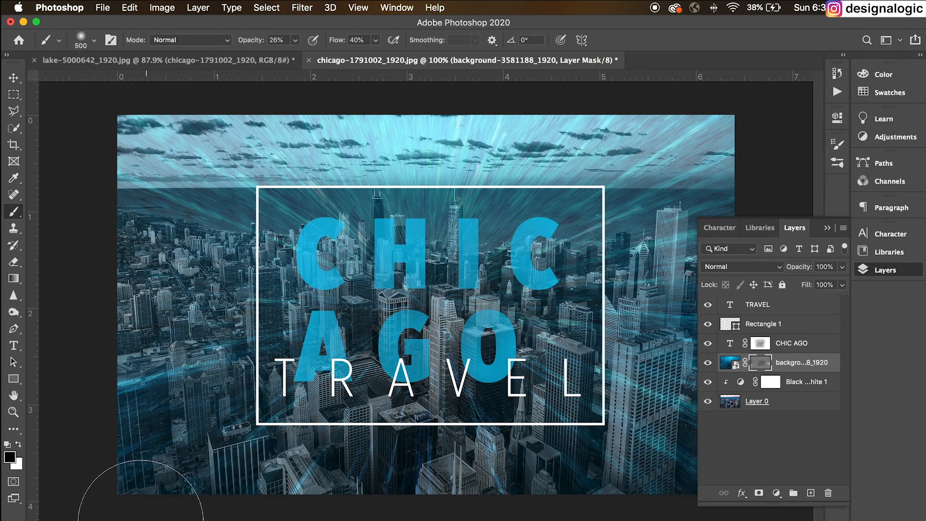
Step: Widen the white frame slightly on both its left and right sides and commit the transform
click(13, 77)
click(91, 280)
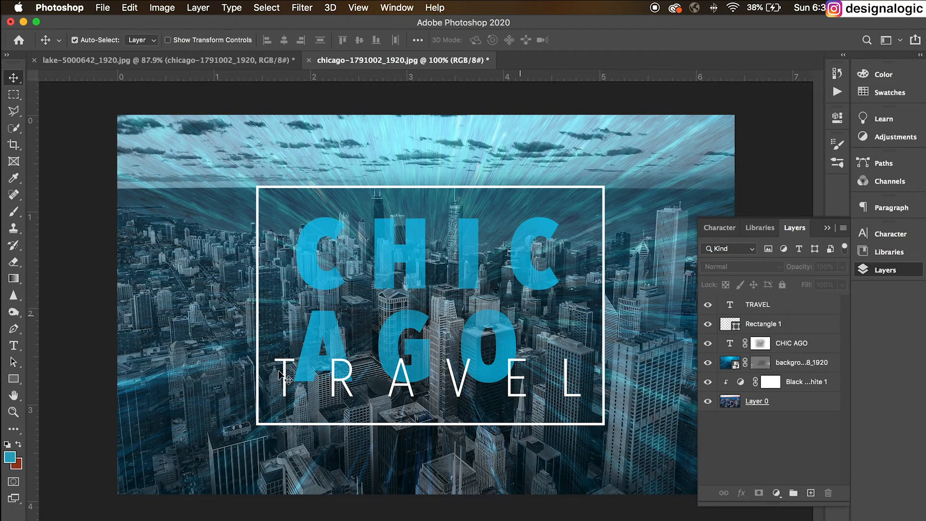
click(315, 192)
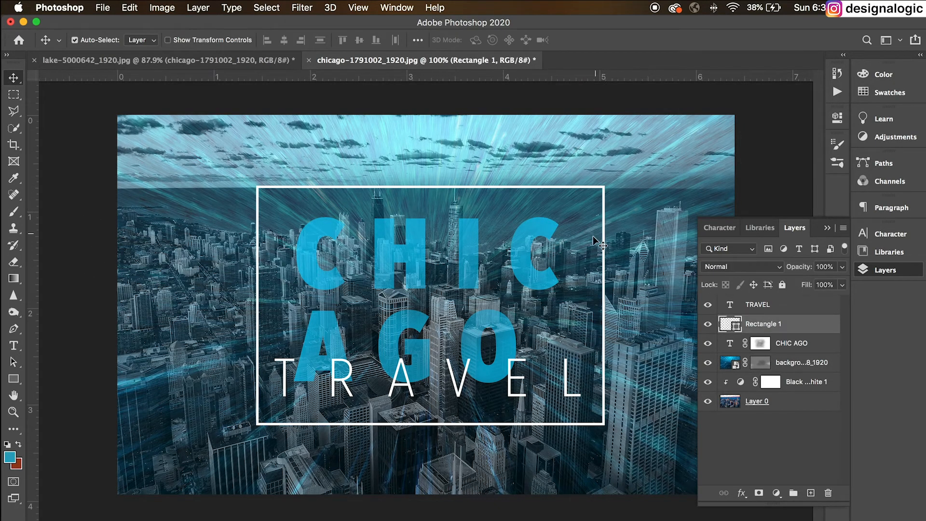
key(super+t)
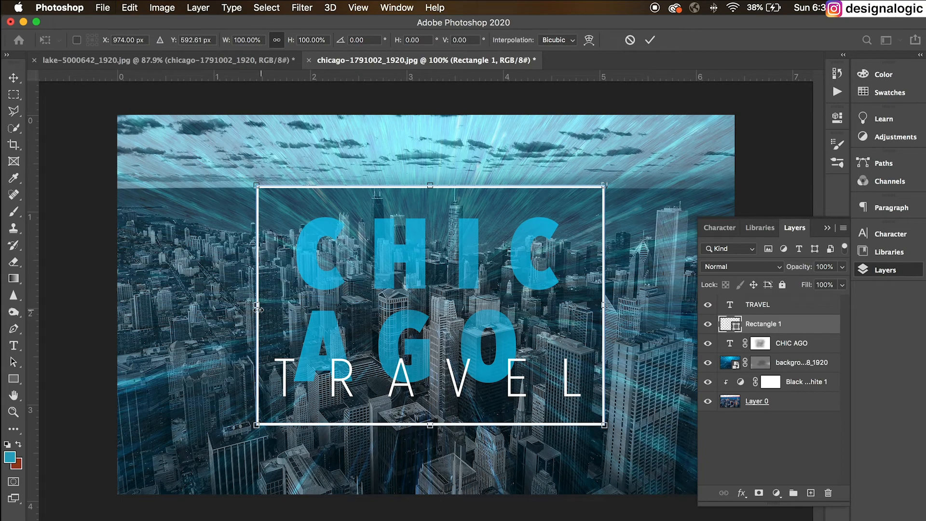
drag(256, 309, 252, 310)
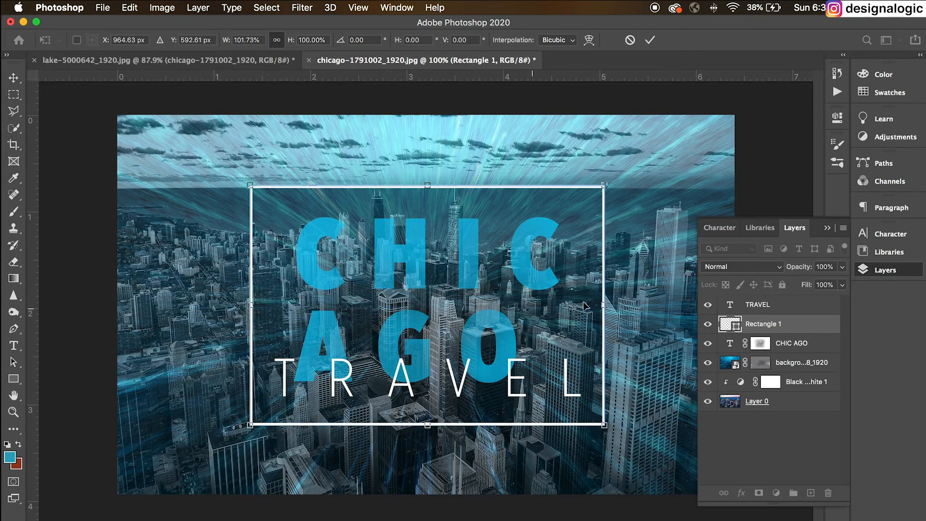
drag(606, 306, 606, 306)
key(Return)
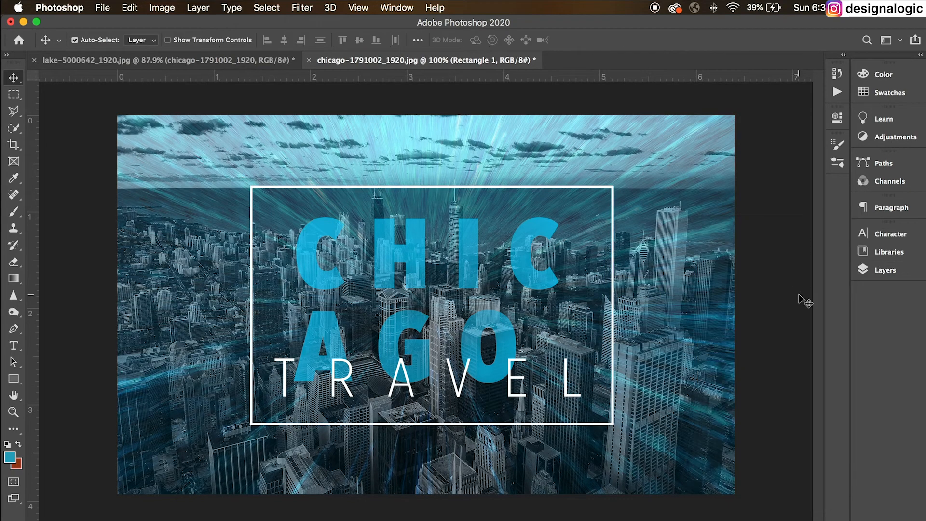